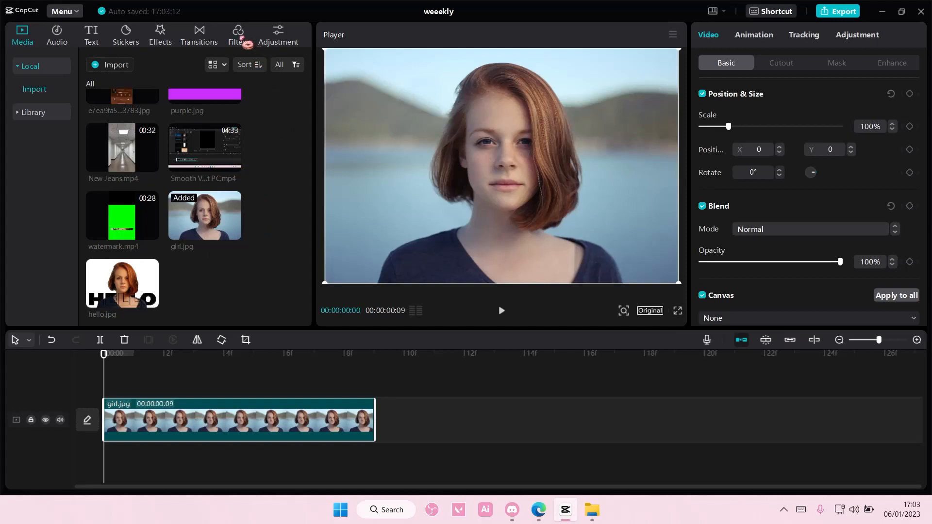
Add the BW 3 filter to the timeline above the girl.jpg clip.
click(245, 41)
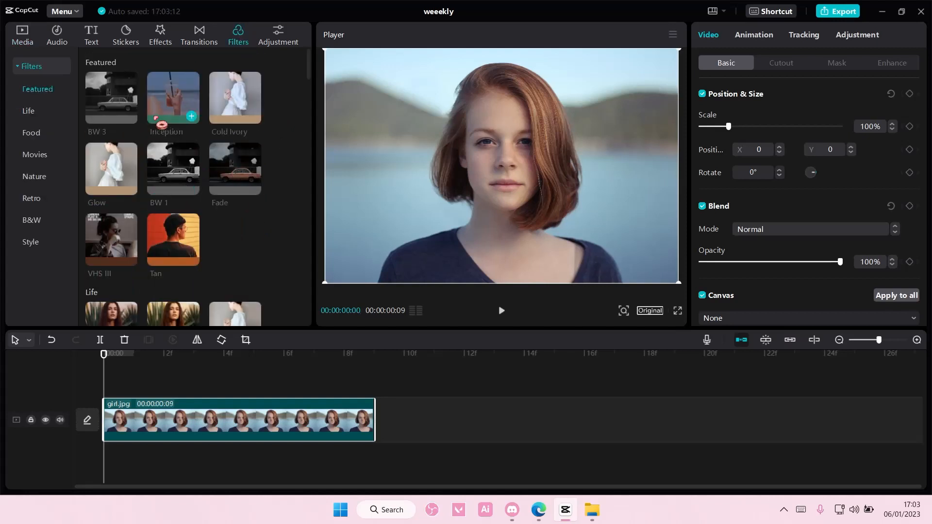
click(131, 119)
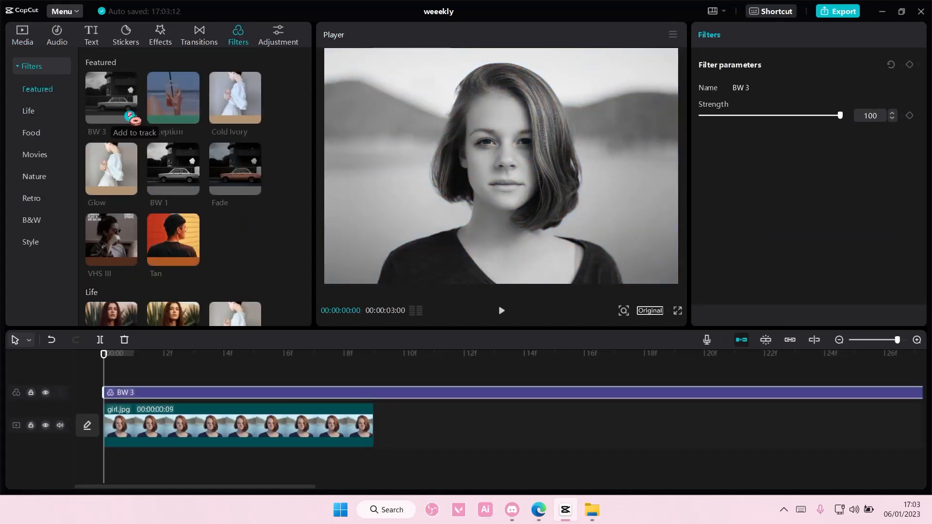
Extend the girl.jpg clip to the filter's full 3-second length and combine both into a compound clip.
scroll(550, 387, down, 2)
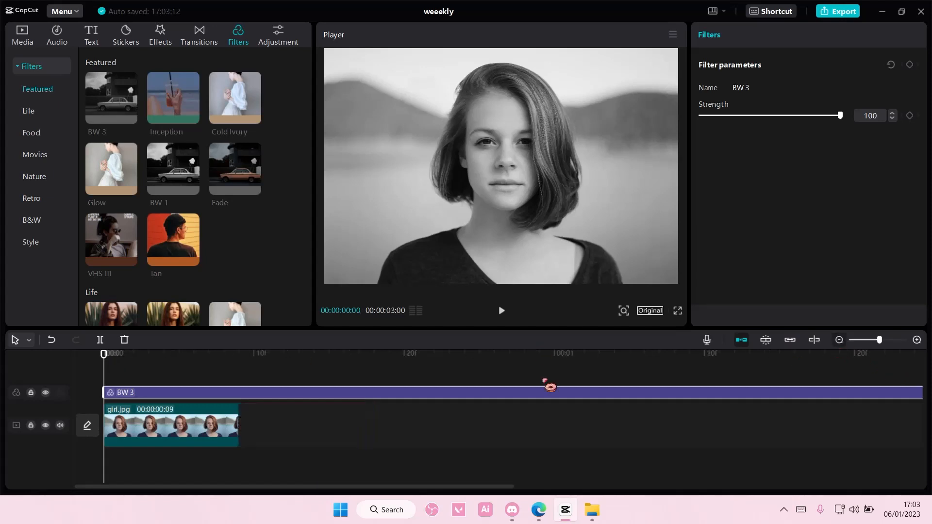
click(839, 339)
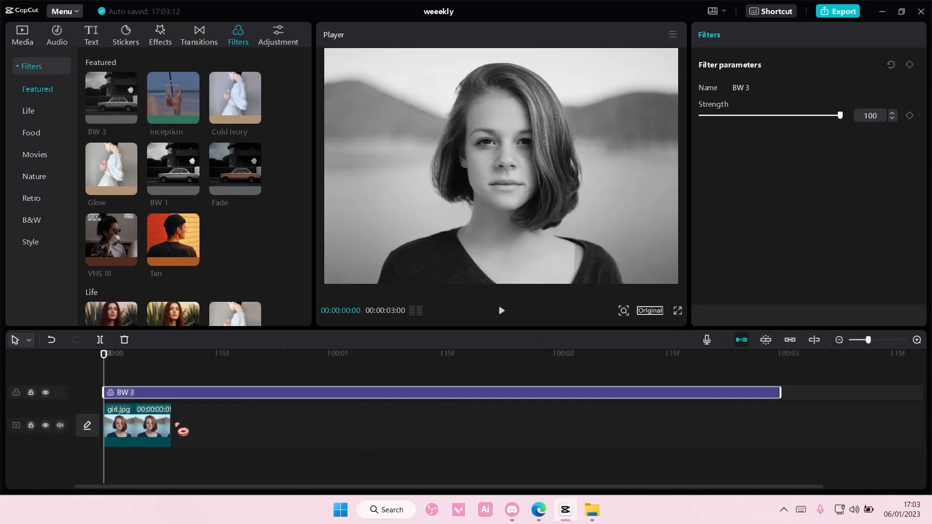
drag(170, 422, 641, 400)
right_click(662, 433)
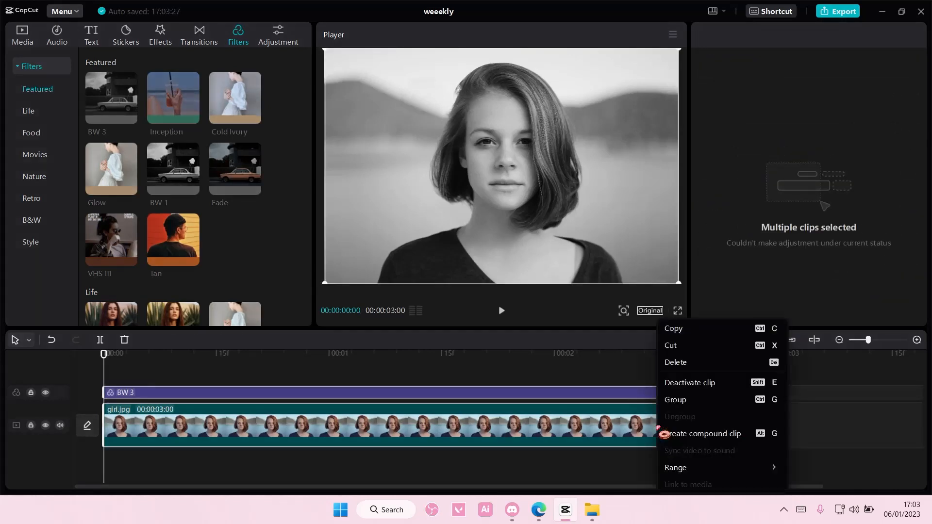
click(679, 433)
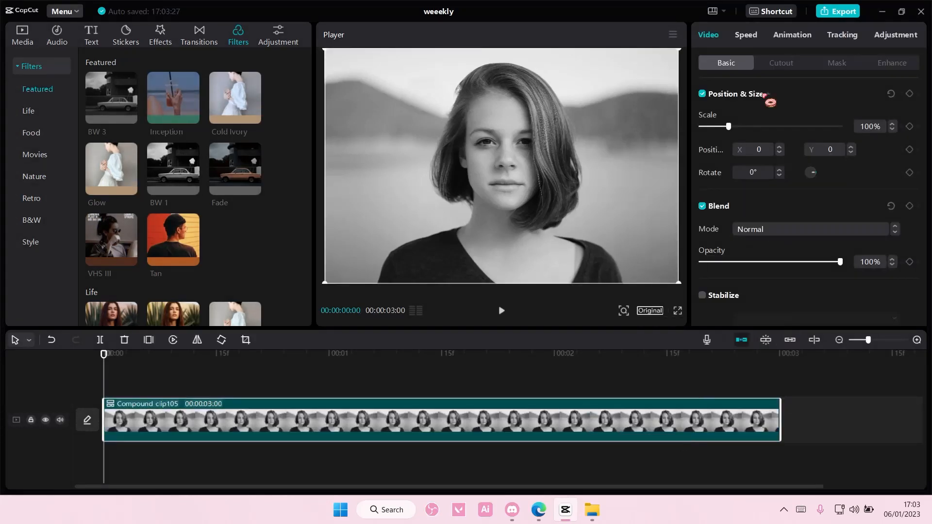
Apply Auto cutout to the compound clip and move it to a new track above the main track.
click(781, 64)
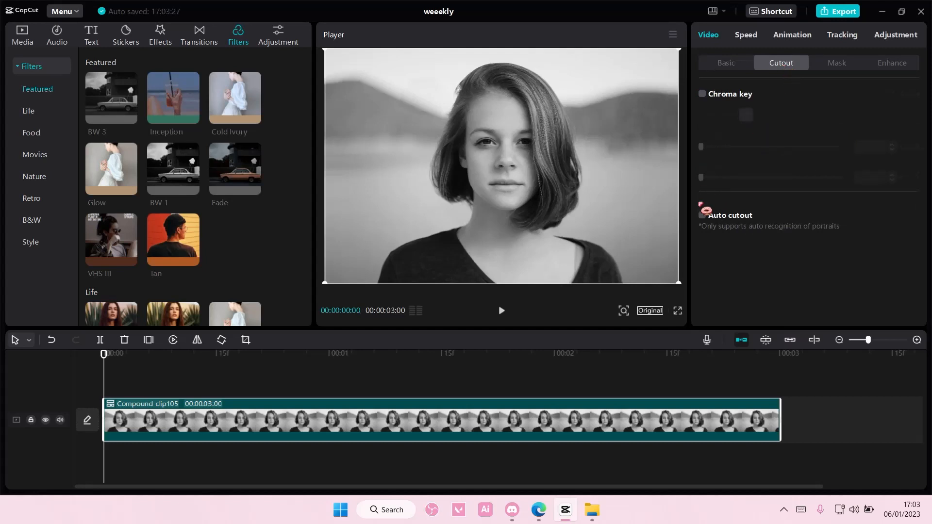
click(702, 215)
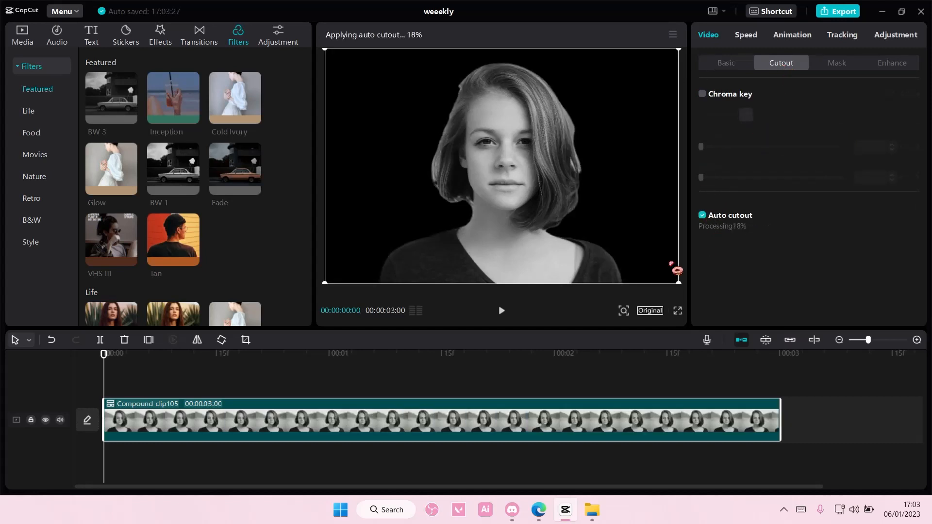
drag(580, 411, 578, 385)
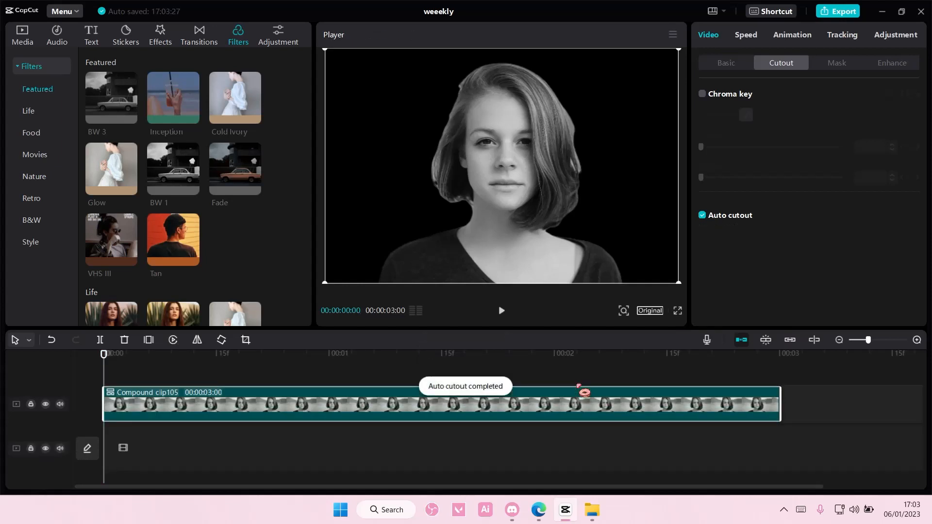
click(737, 67)
drag(727, 128, 721, 129)
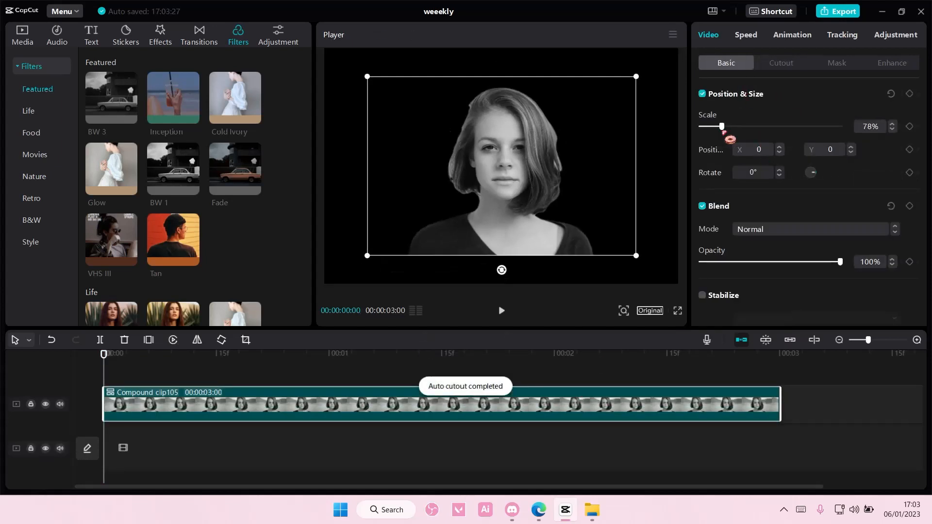
key(ctrl+z)
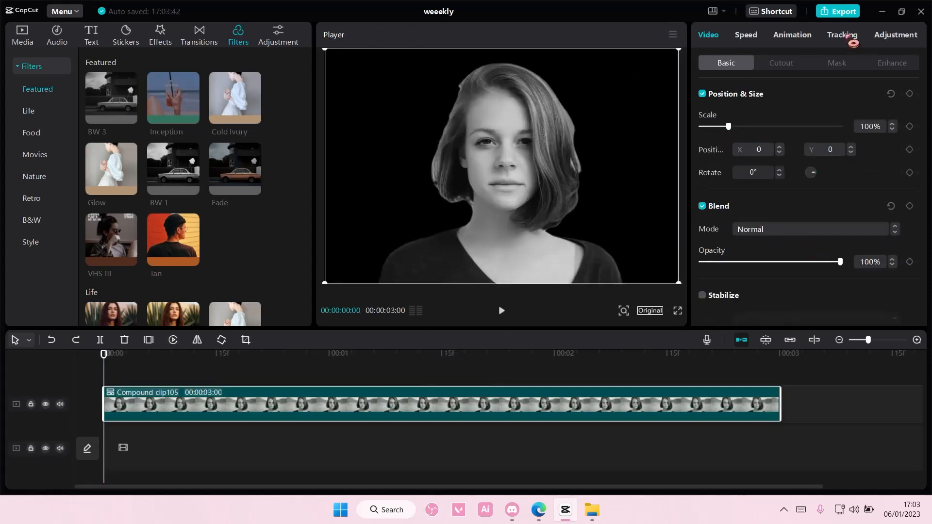
Adjust the compound clip's color and lightness: Saturation -50, Brightness -9 and Contrast -6.
click(888, 39)
scroll(771, 252, down, 2)
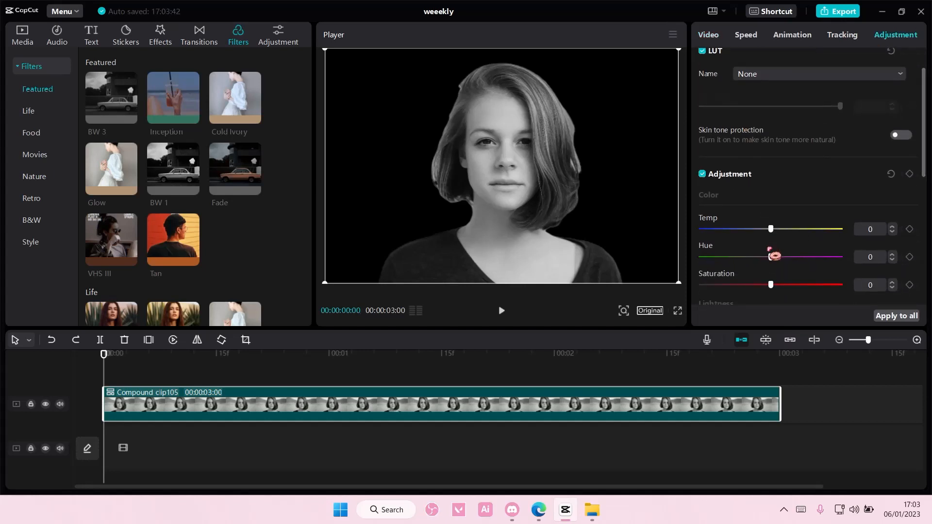
scroll(774, 267, down, 1)
drag(771, 241, 681, 249)
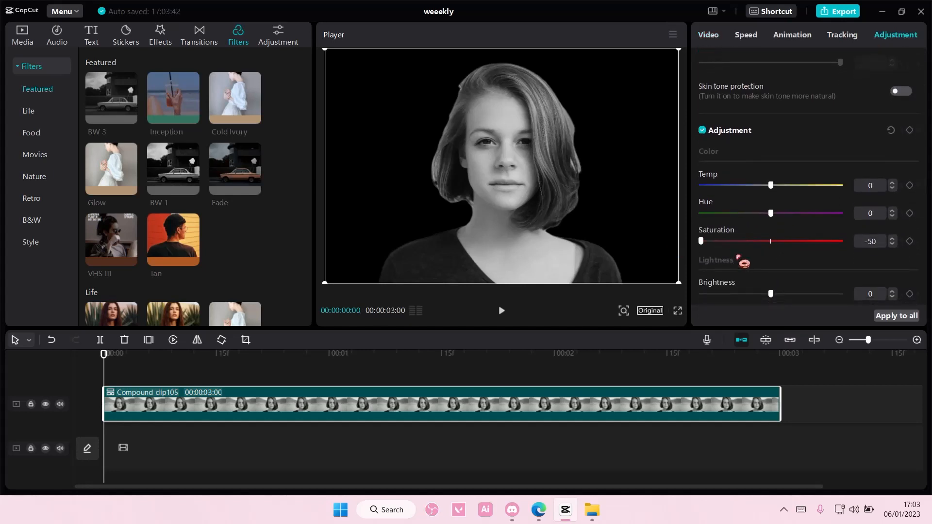
mouse_move(771, 294)
mouse_down()
mouse_move(743, 297)
mouse_move(758, 296)
mouse_move(730, 286)
mouse_move(806, 287)
mouse_move(762, 289)
mouse_up()
scroll(769, 284, down, 1)
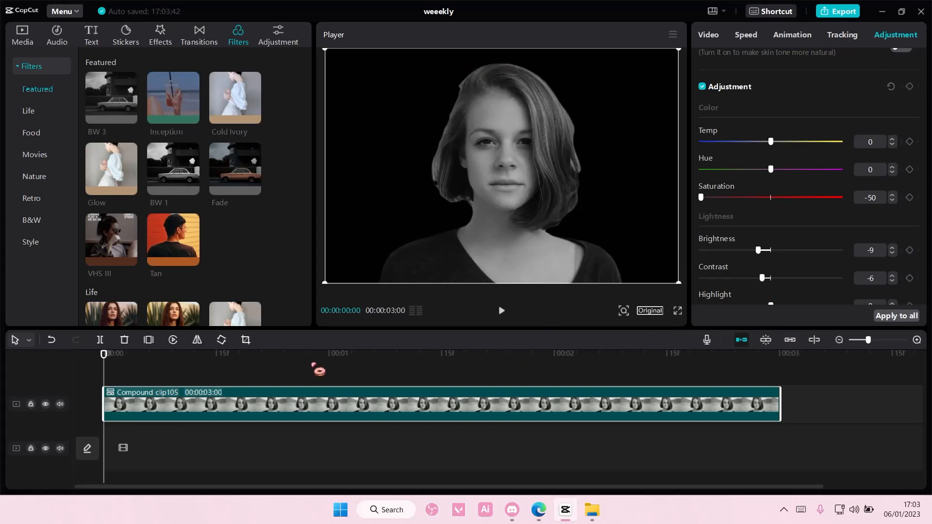
Return the compound clip to the main track and add a default text clip reading HELLO above it.
drag(193, 411, 193, 447)
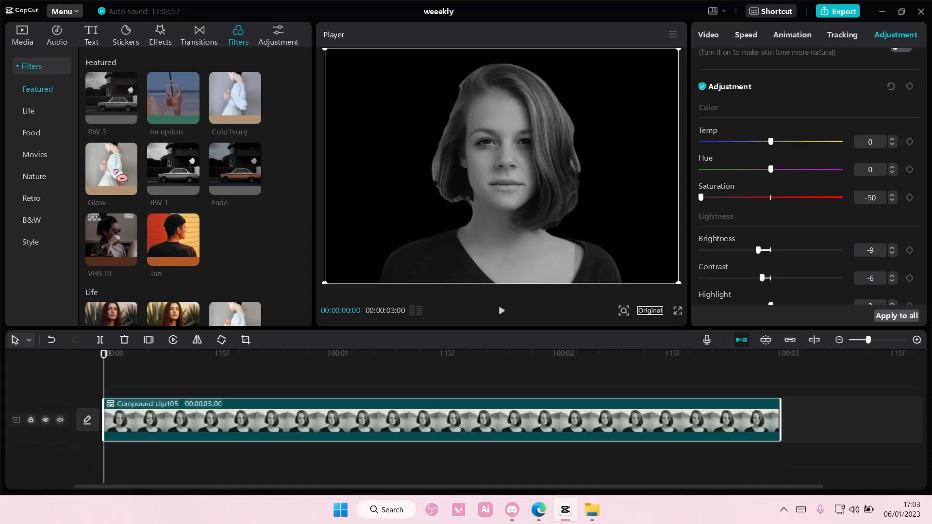
click(95, 34)
click(129, 113)
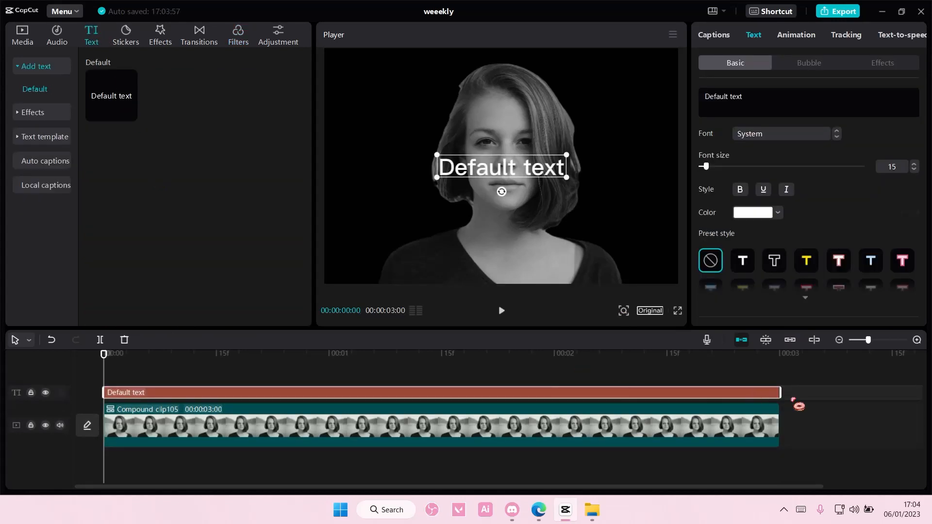
click(760, 109)
text(HELLO)
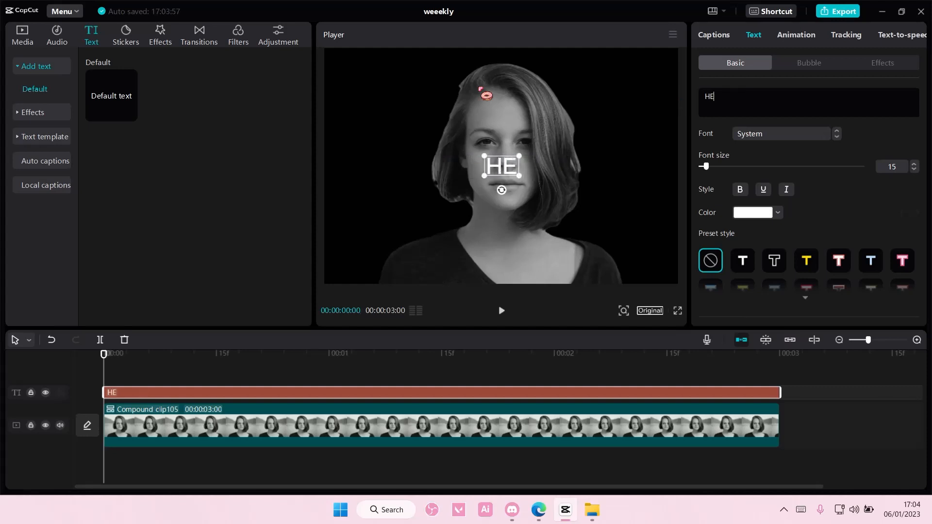
Set the HELLO text's font to Univers93 and its font size to 30.
click(784, 134)
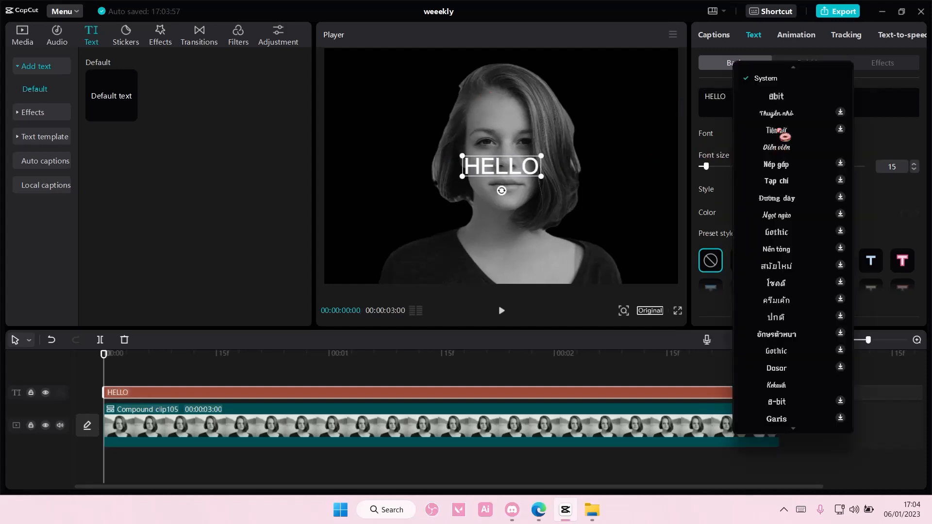
scroll(789, 148, up, 2)
click(786, 92)
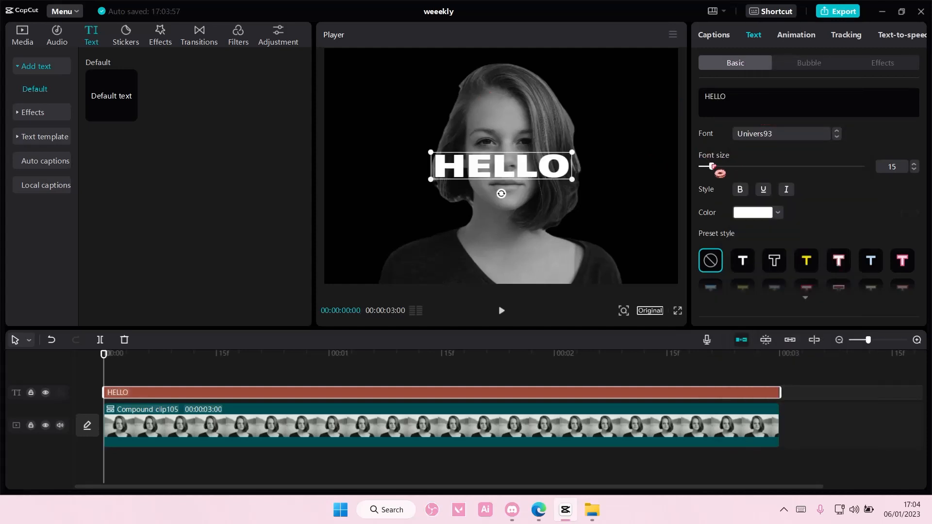
drag(706, 166, 716, 167)
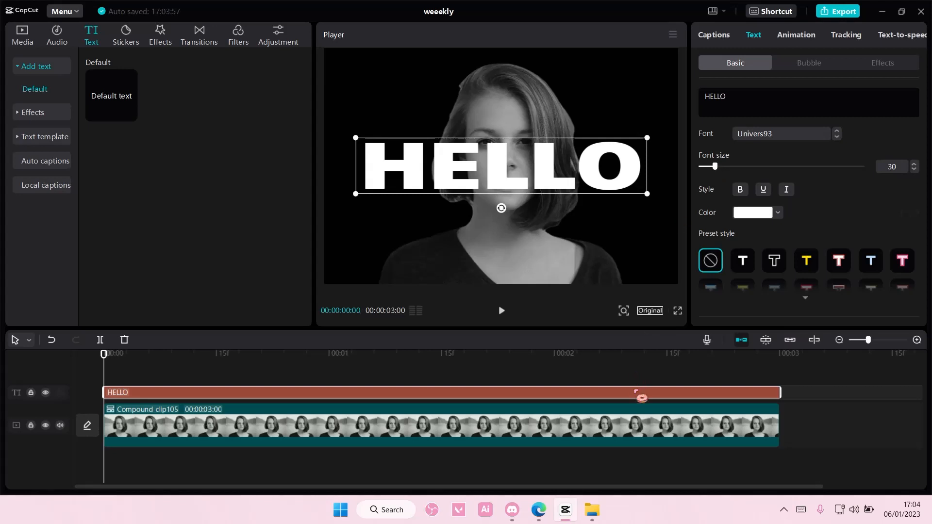
Place the portrait compound clip on an overlay track above the HELLO text, and return the text to the topmost track.
drag(619, 404, 604, 461)
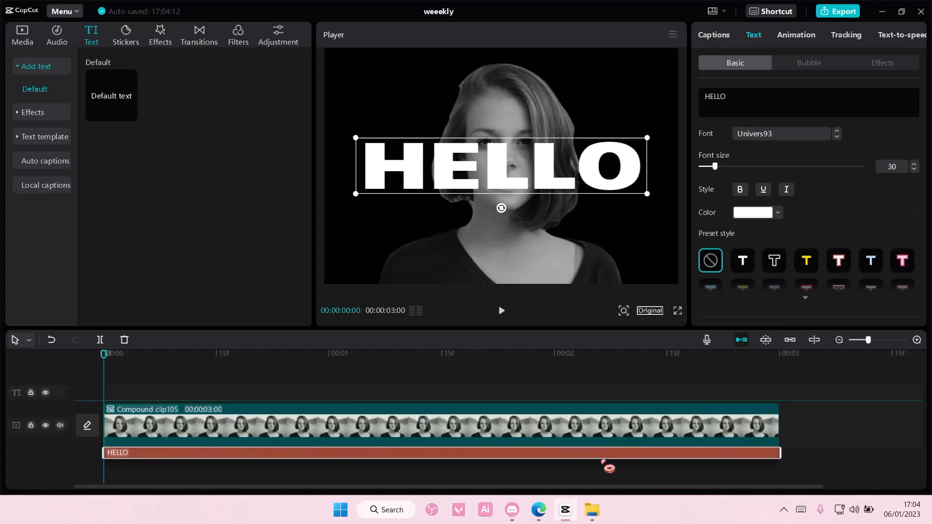
click(609, 426)
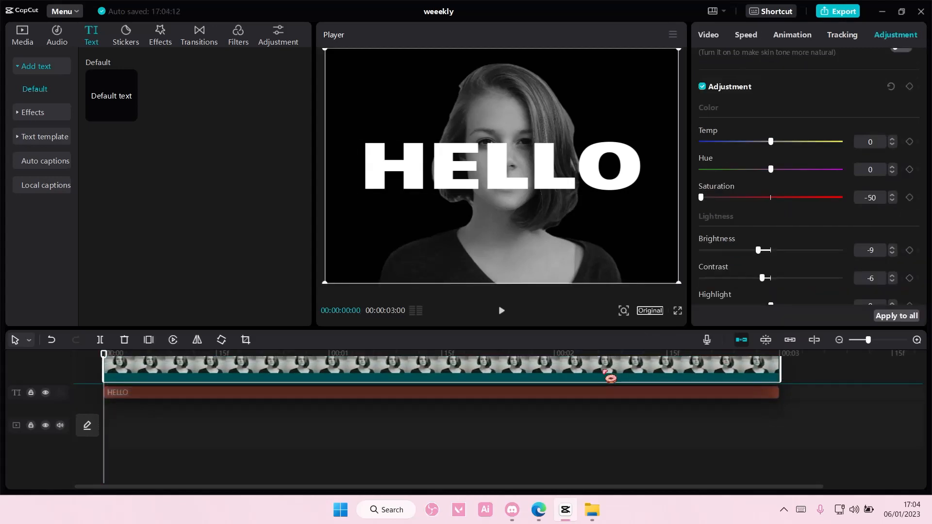
scroll(606, 417, down, 1)
click(607, 407)
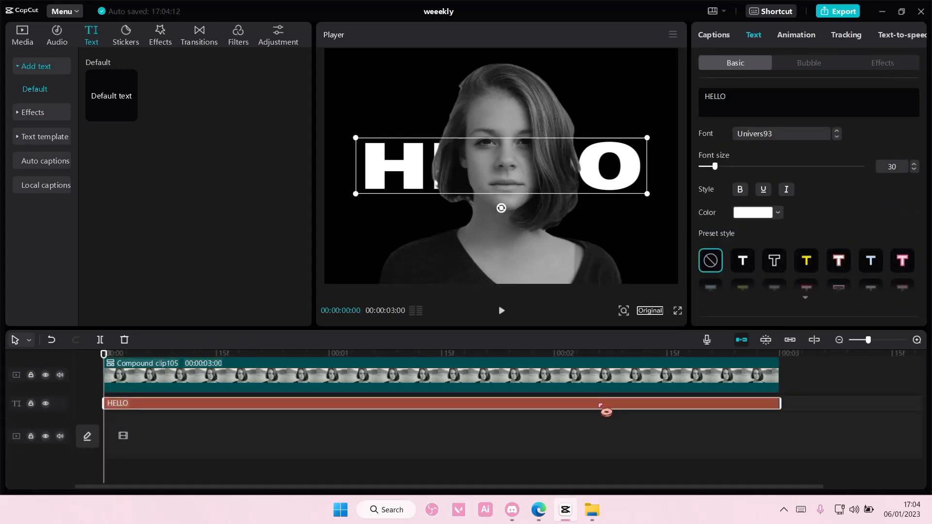
drag(581, 406, 488, 388)
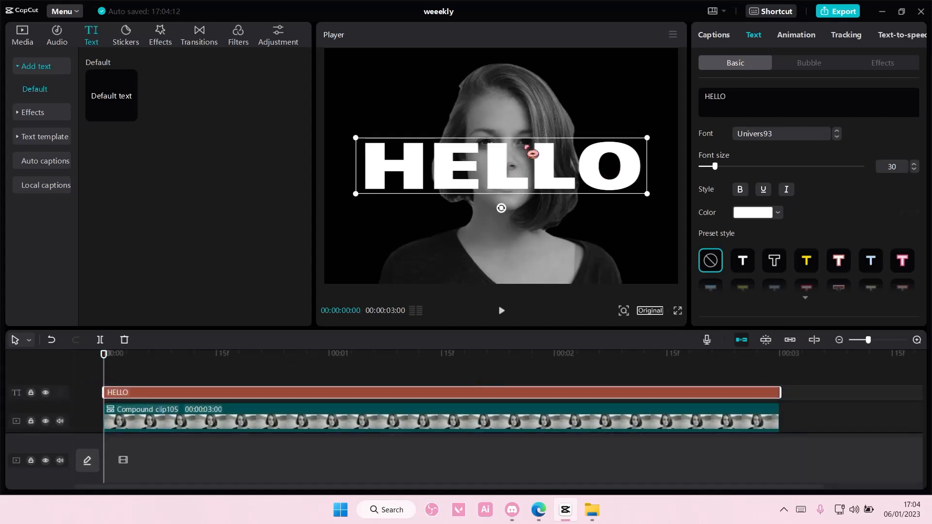
Enable Stroke on the HELLO text and set the text's fill color to black.
scroll(806, 237, down, 5)
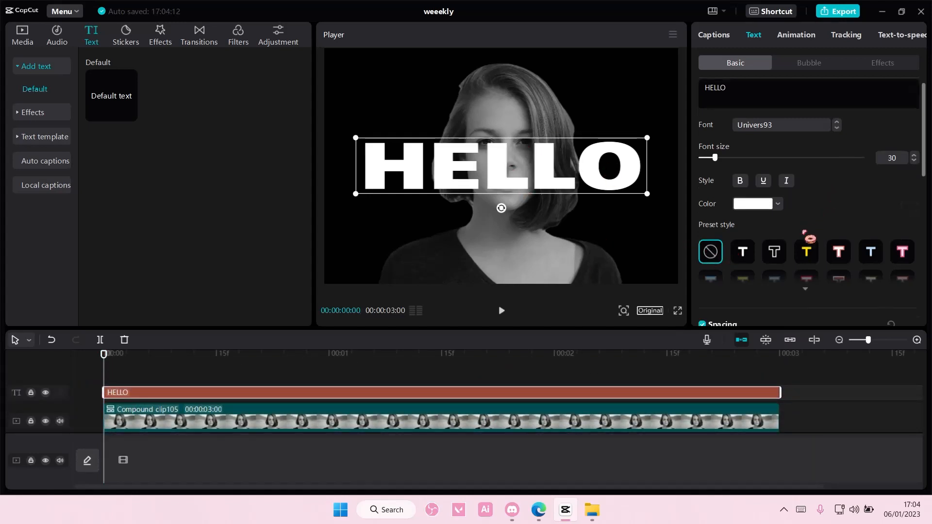
scroll(757, 239, down, 2)
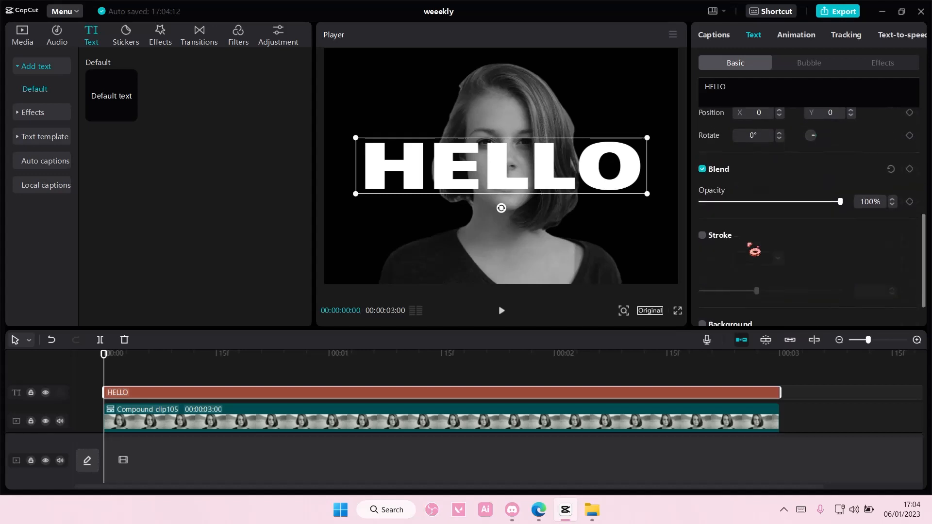
click(702, 235)
scroll(751, 240, up, 7)
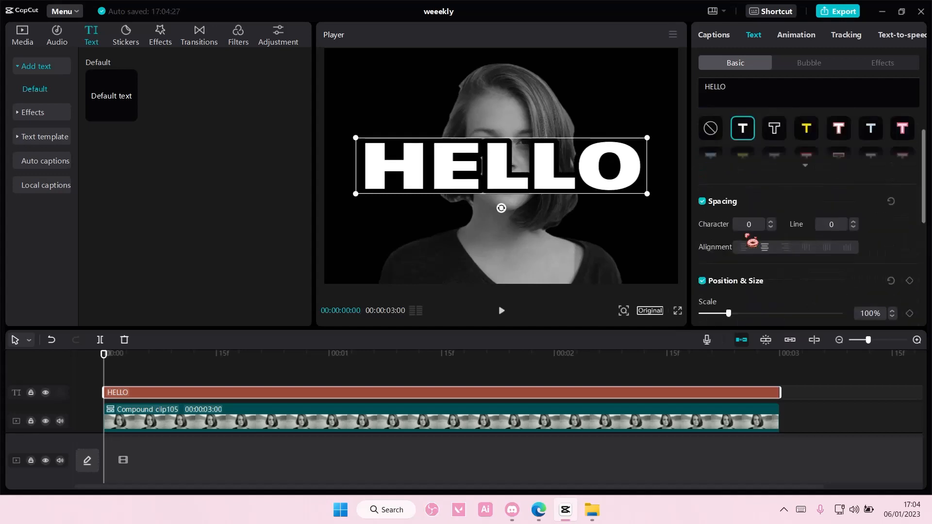
click(756, 215)
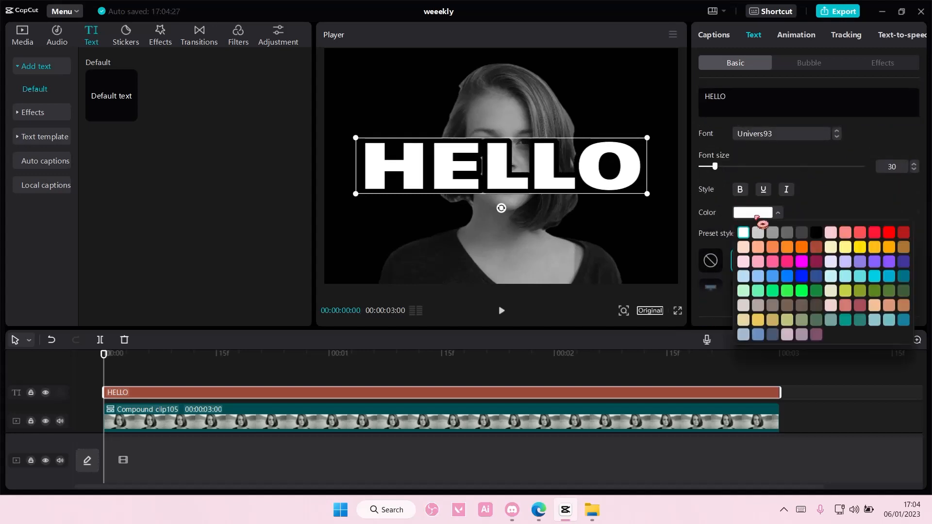
click(819, 234)
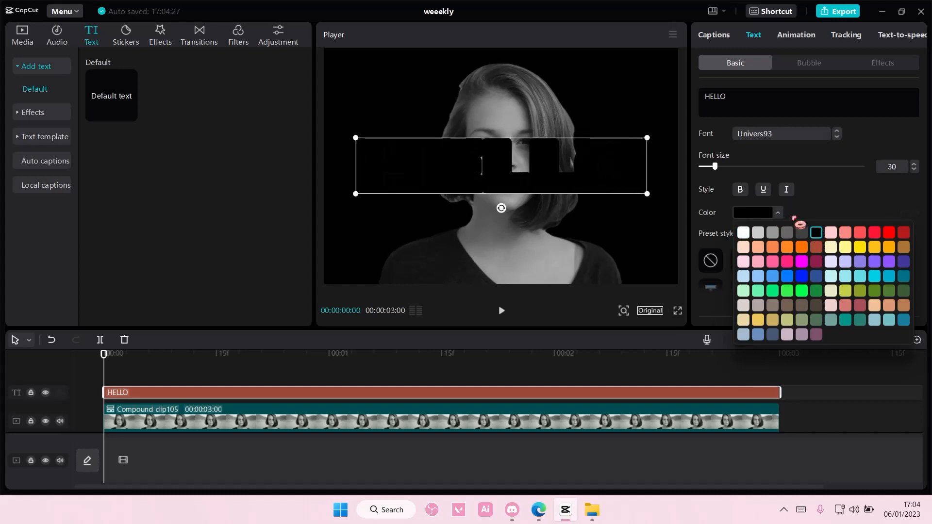
Set the HELLO text's stroke color to white and its thickness to 13.
scroll(795, 221, down, 5)
scroll(775, 218, down, 2)
click(769, 212)
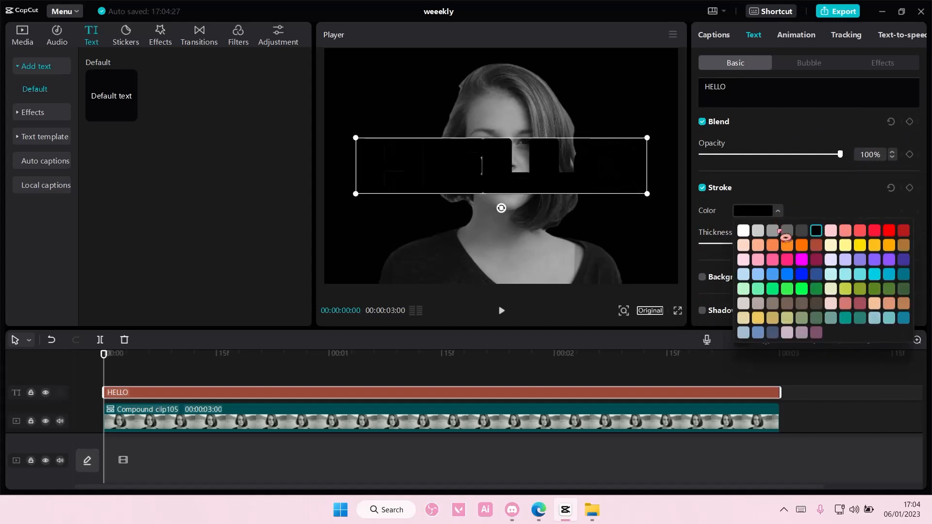
click(745, 232)
click(777, 210)
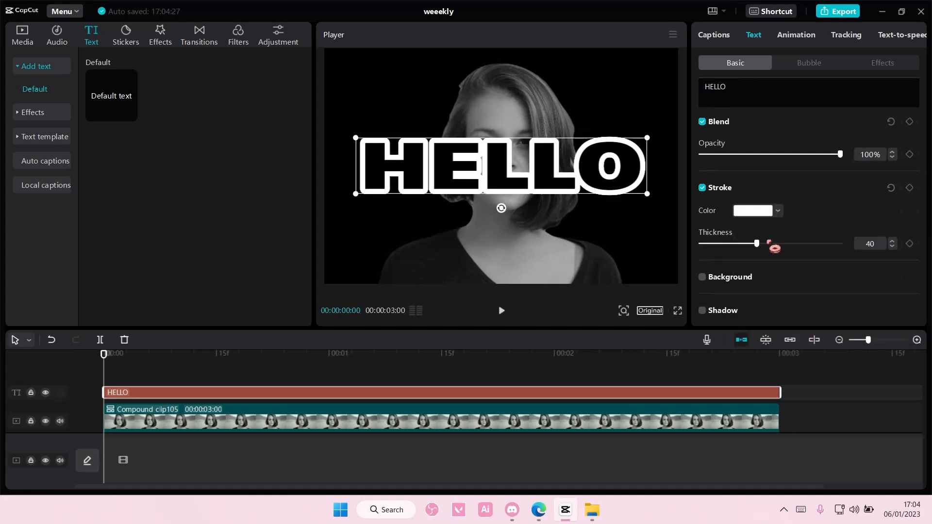
drag(773, 245, 718, 245)
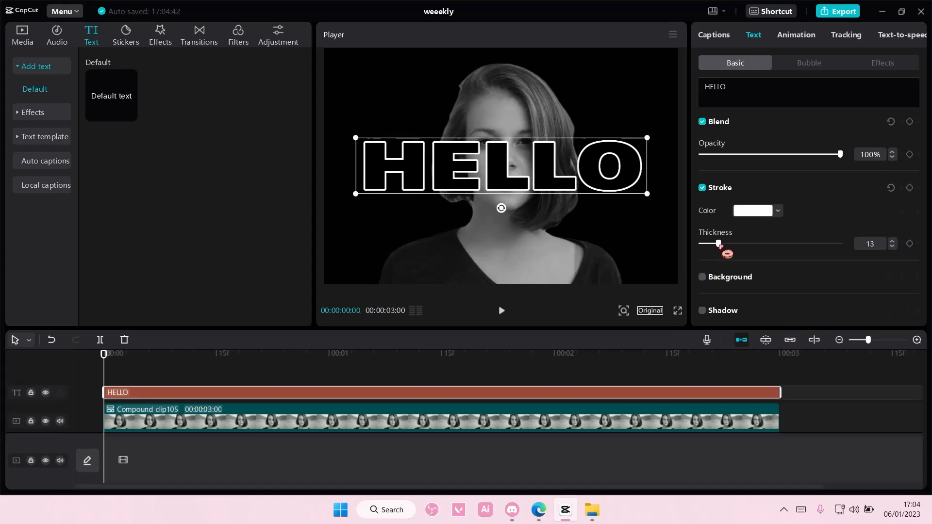
Turn the outlined HELLO text into a compound clip and set its blend mode to Screen.
right_click(542, 402)
click(566, 450)
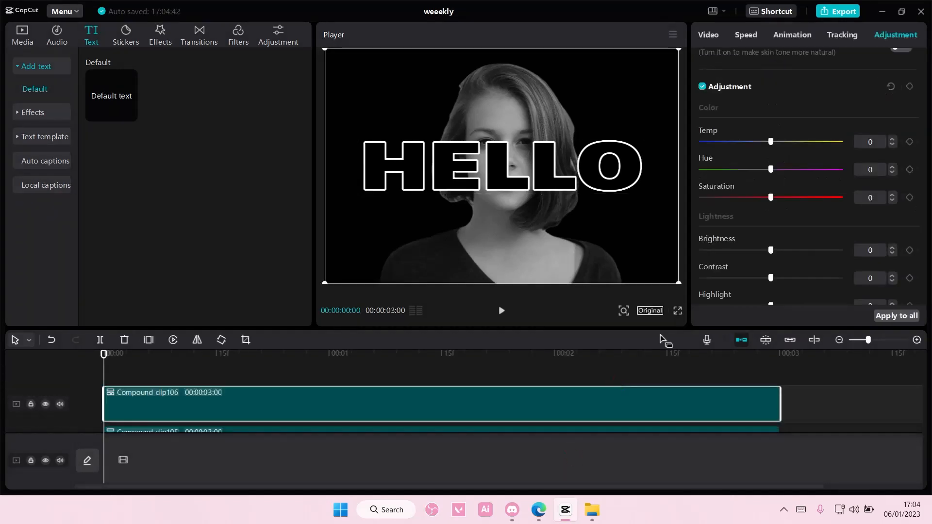
scroll(752, 216, up, 3)
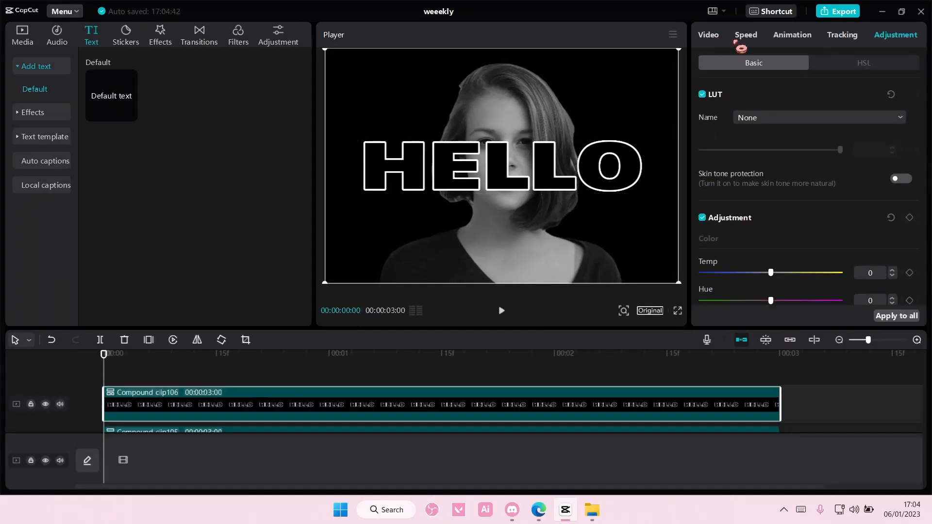
click(717, 38)
click(747, 233)
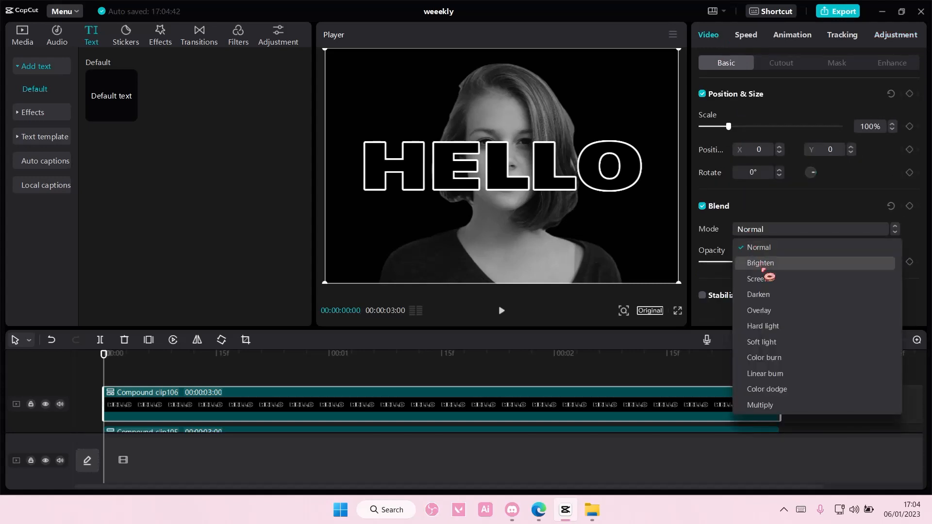
click(761, 286)
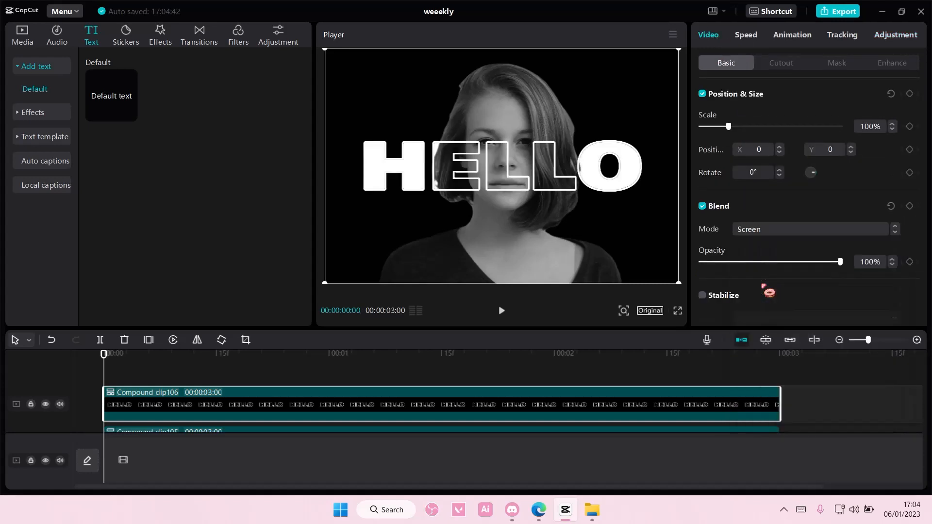
Try the Brighten, Hard light, Linear burn and Soft light blend modes on the outlined HELLO compound clip.
click(762, 231)
click(762, 257)
click(774, 238)
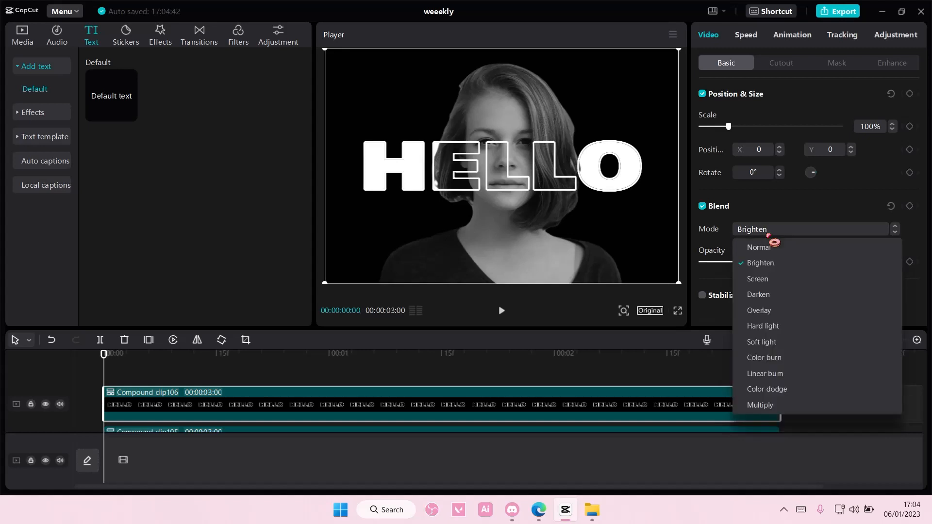
click(775, 238)
click(775, 238)
click(775, 238)
click(775, 238)
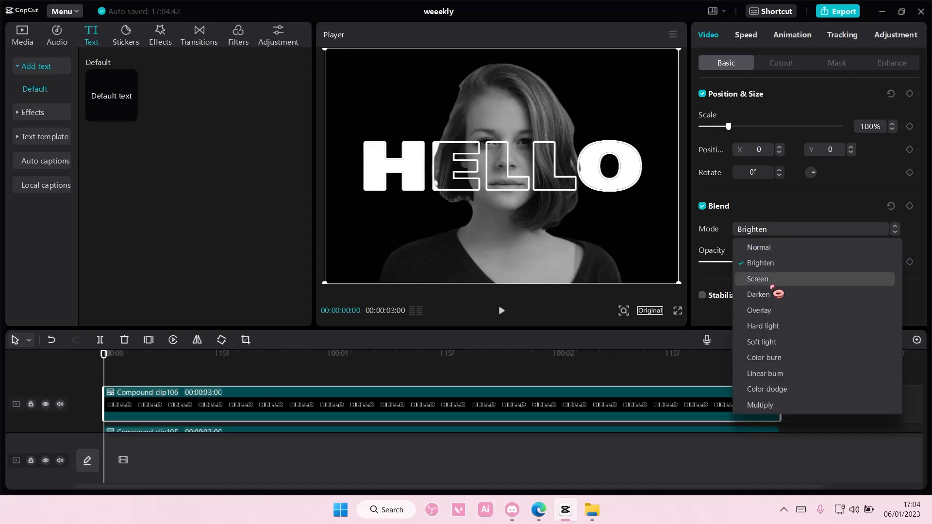
click(770, 325)
click(773, 237)
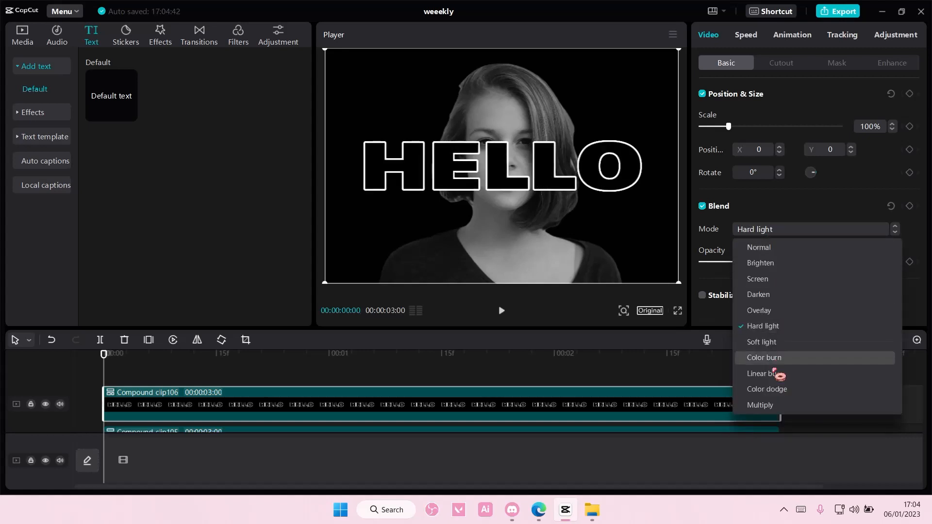
click(772, 372)
click(775, 234)
click(780, 341)
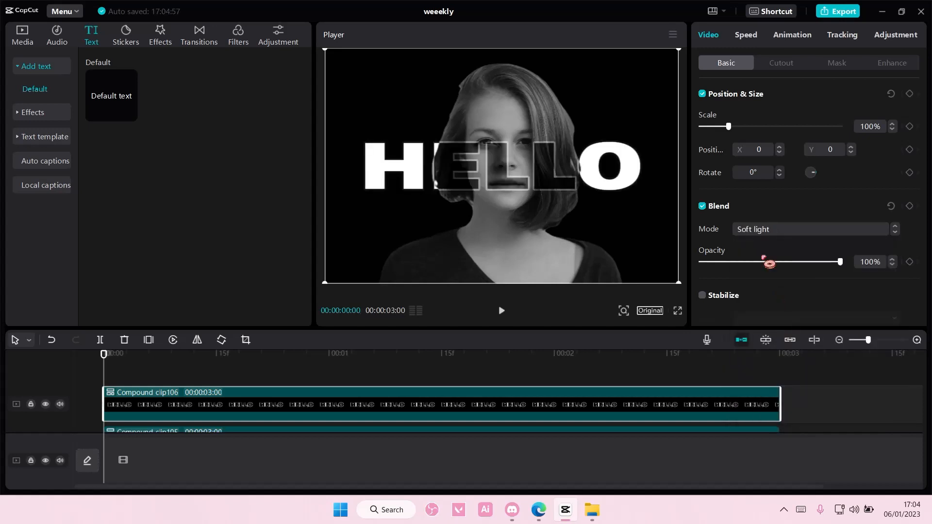
Set the outlined HELLO compound clip's blend mode to Color dodge and deselect it.
click(764, 234)
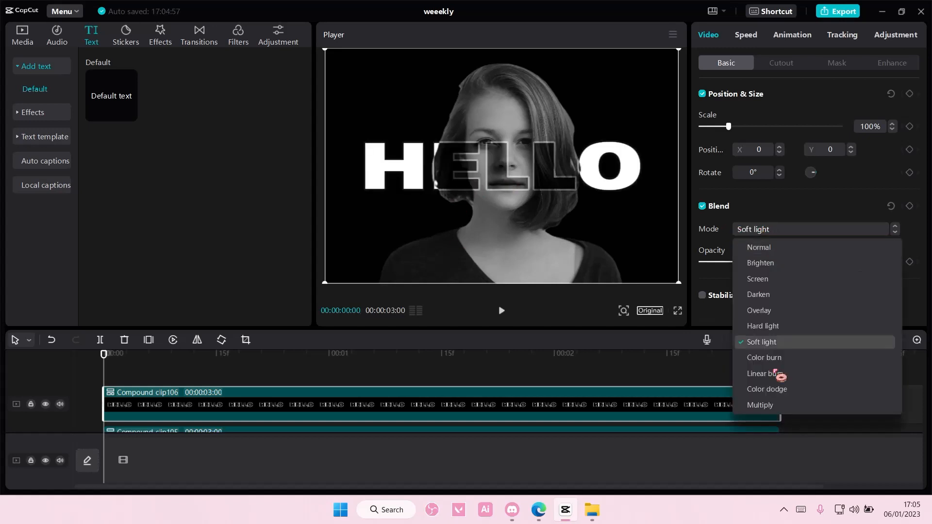
click(772, 389)
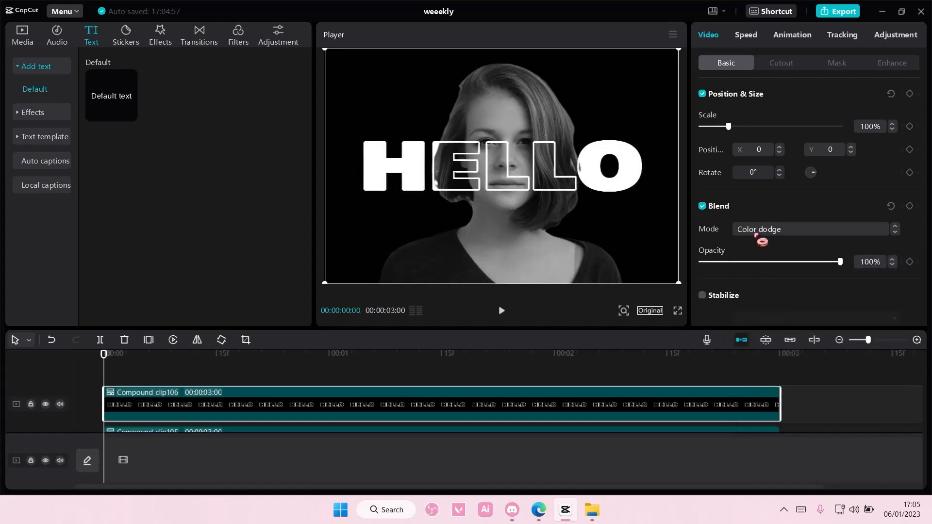
click(288, 369)
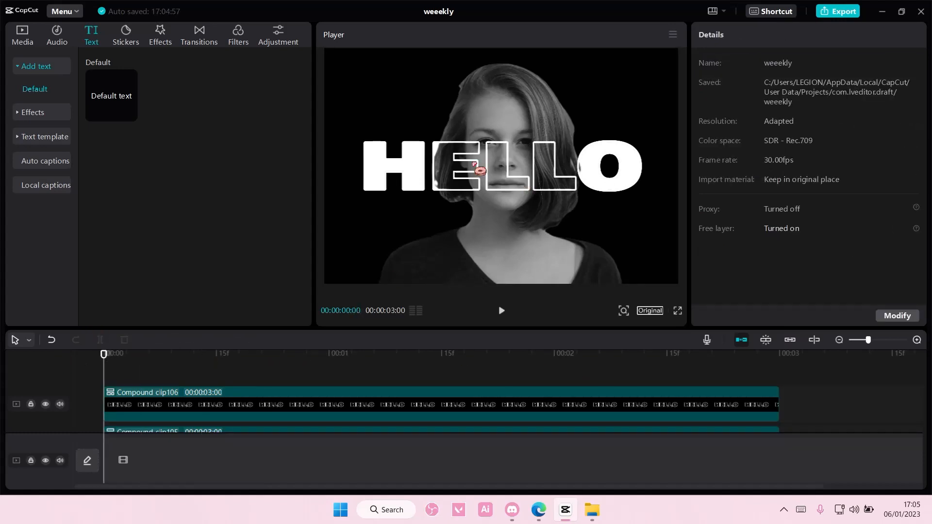
Move the white HELLO text behind the portrait down to the girl's shoulders, keeping it horizontally centred.
scroll(356, 374, down, 3)
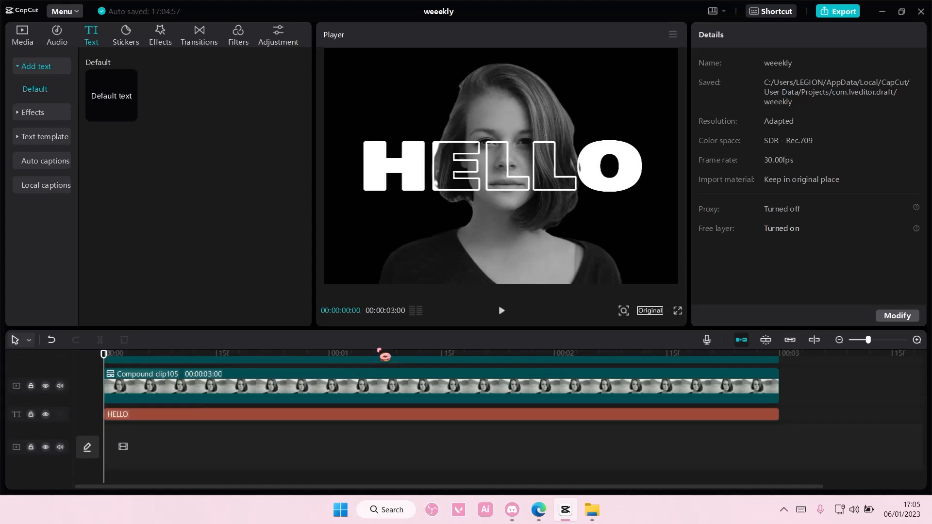
scroll(383, 376, down, 2)
click(438, 401)
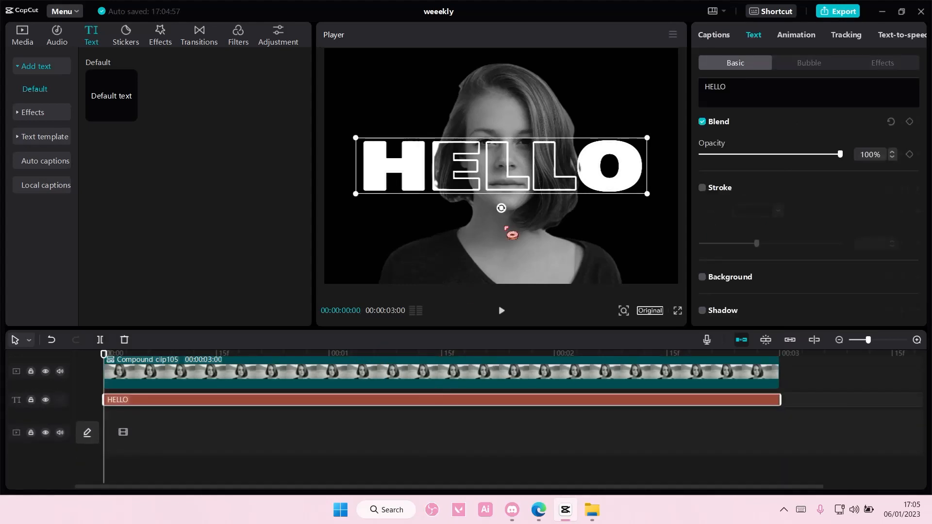
drag(517, 194, 514, 262)
Delete the outlined HELLO compound clip above the portrait.
scroll(532, 370, up, 3)
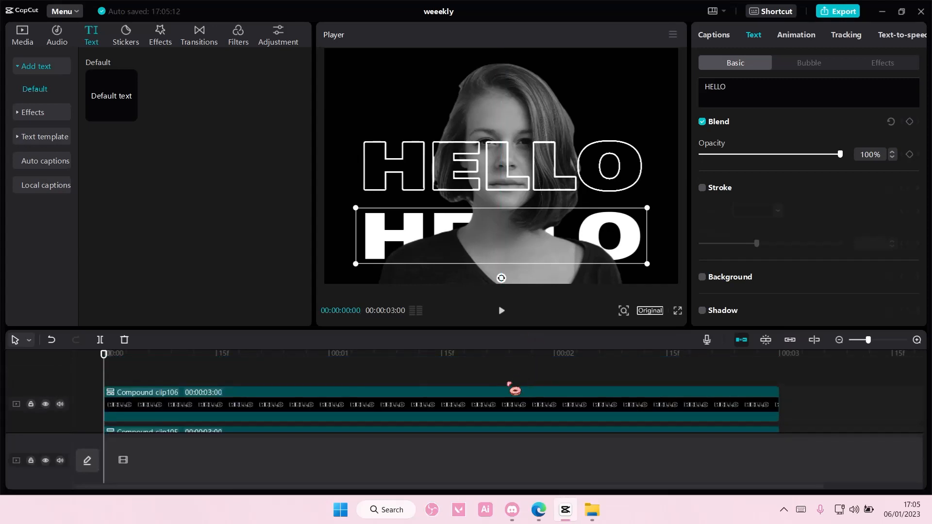
click(507, 402)
drag(589, 190, 591, 259)
key(Delete)
Duplicate the white HELLO text and place the copy on the topmost track above the portrait, aligned to the timeline start.
scroll(436, 422, down, 1)
click(426, 420)
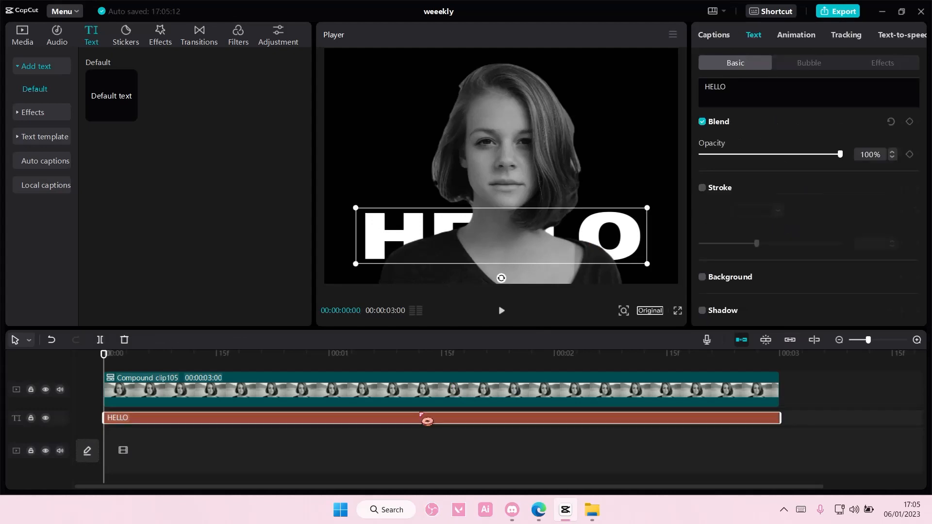
click(119, 364)
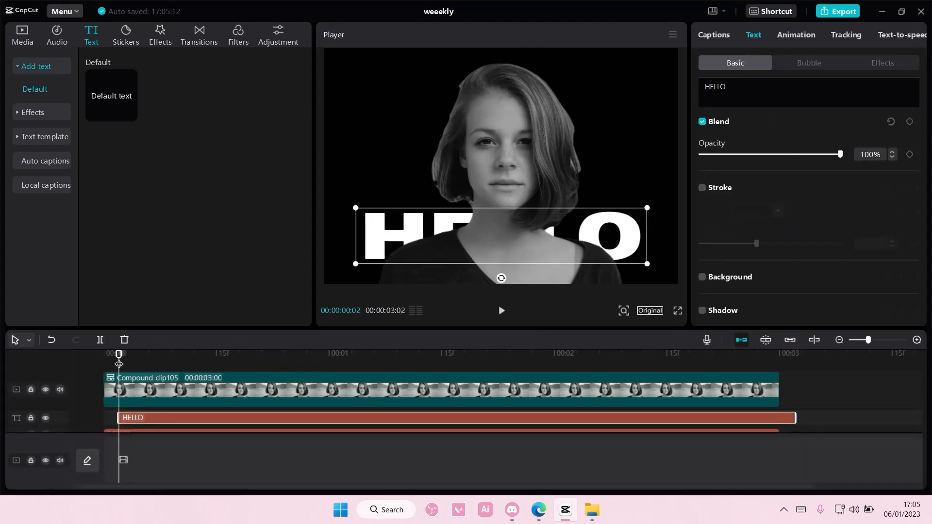
drag(152, 419, 107, 369)
right_click(162, 402)
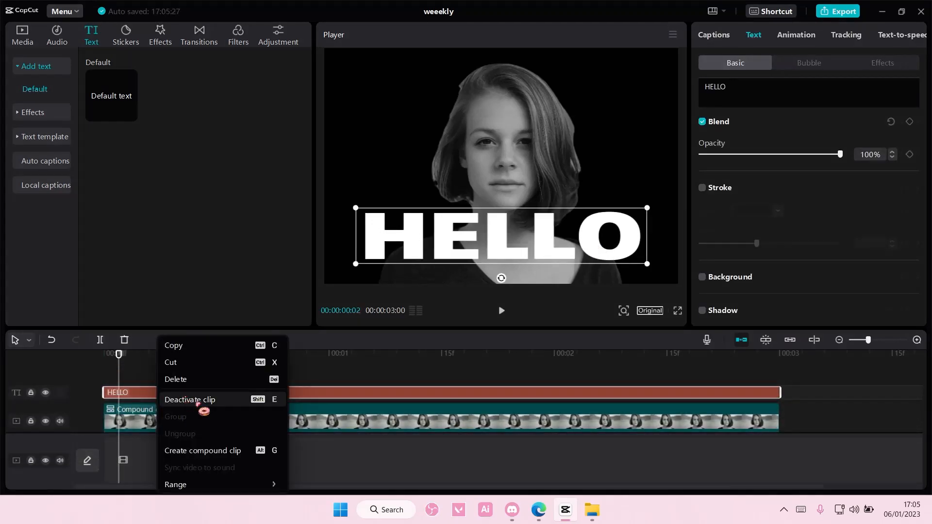
click(209, 449)
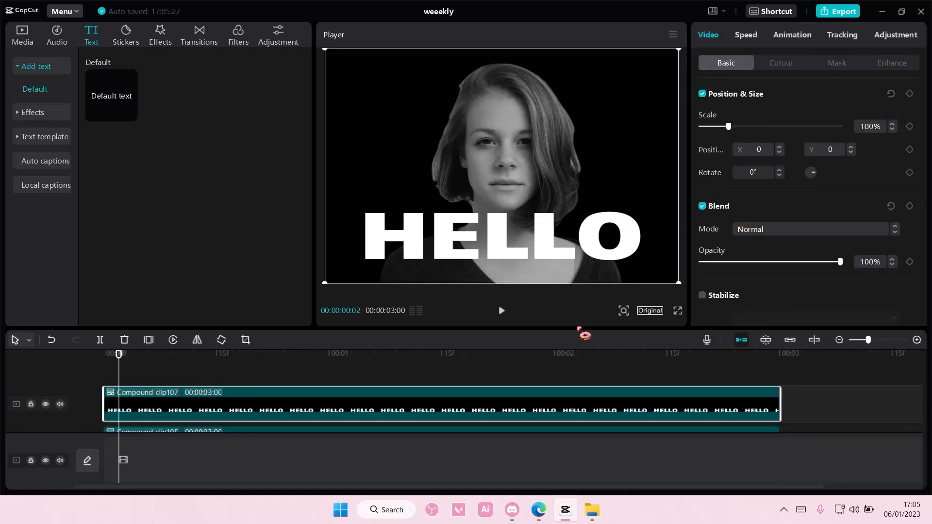
key(ctrl+z)
Apply the black-fill, white-outline preset style to the topmost HELLO text and set its stroke thickness to 9.
scroll(801, 183, up, 10)
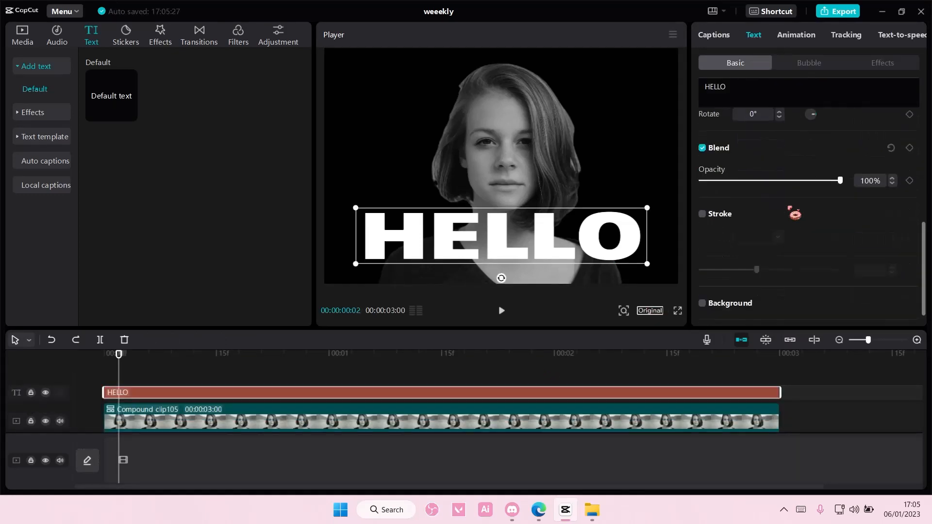
click(774, 260)
scroll(767, 243, down, 8)
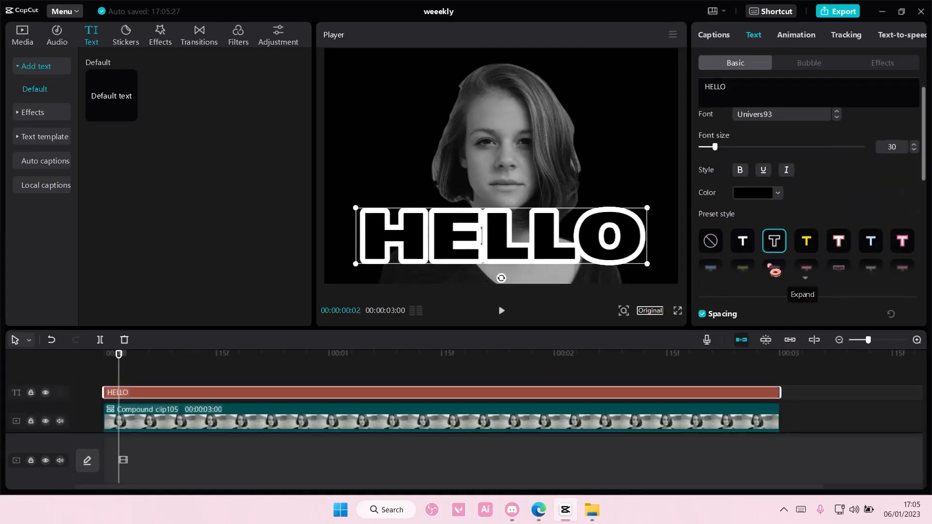
drag(756, 243, 715, 244)
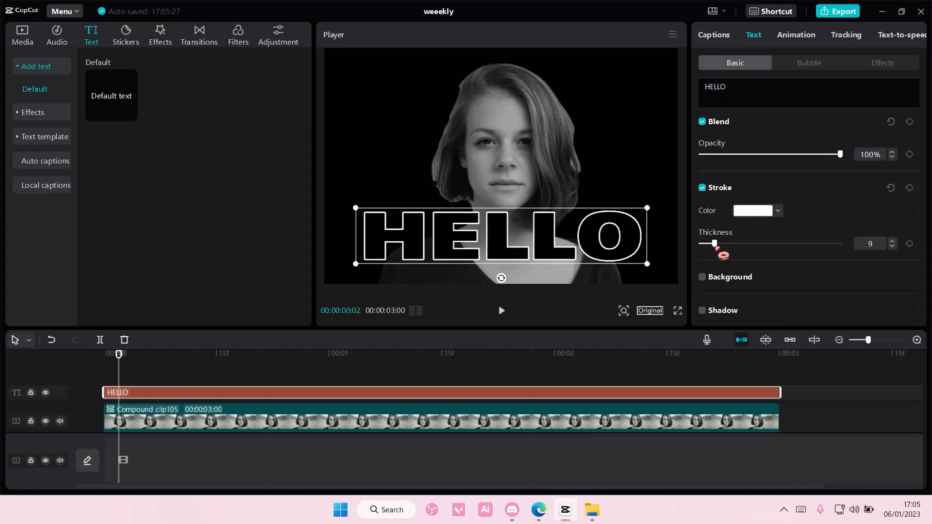
click(722, 35)
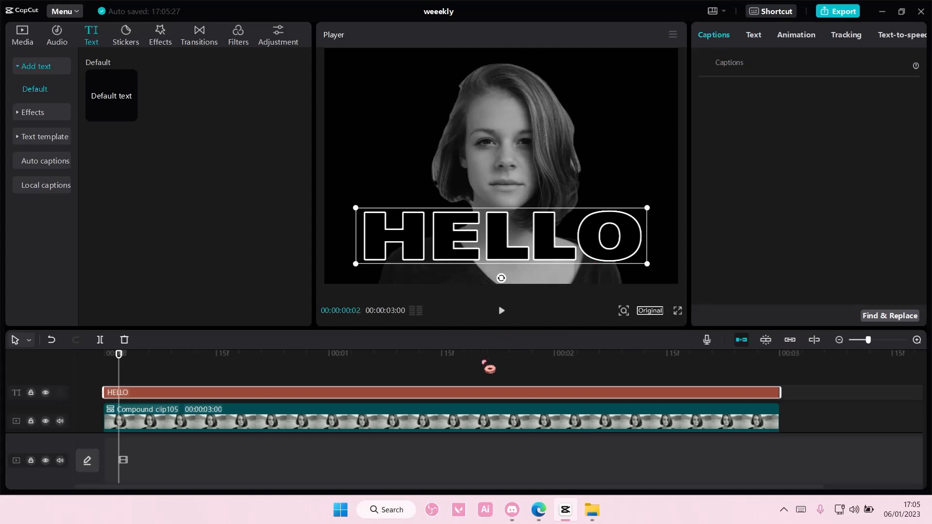
Convert the outlined HELLO copy into a compound clip and blend it over the portrait with Color dodge.
right_click(490, 400)
click(524, 457)
click(764, 229)
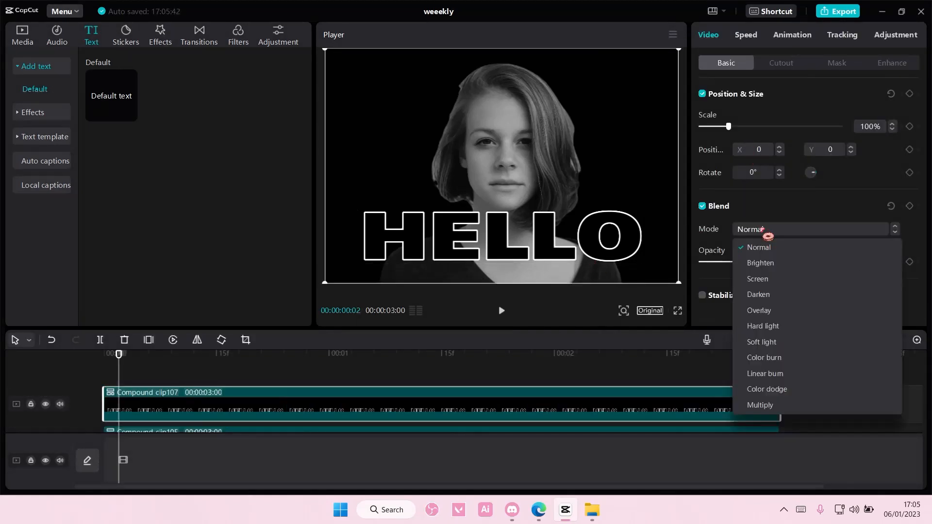
click(767, 389)
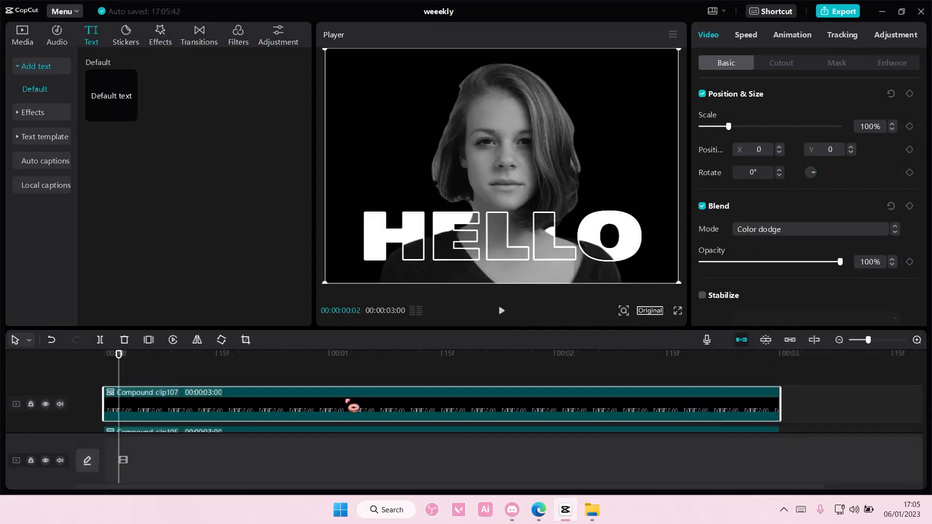
Export the frame at 00:00:00:18 as a 4K JPEG still named hellooo.
click(241, 376)
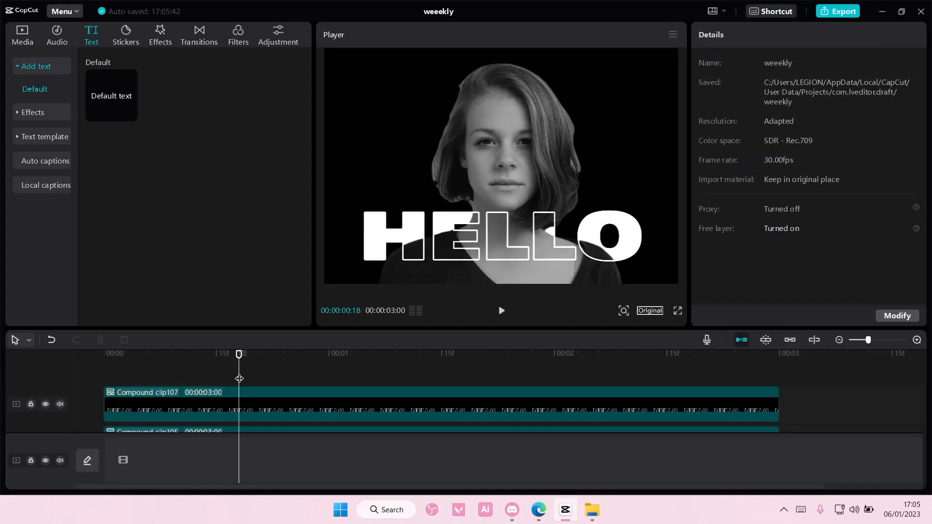
click(674, 40)
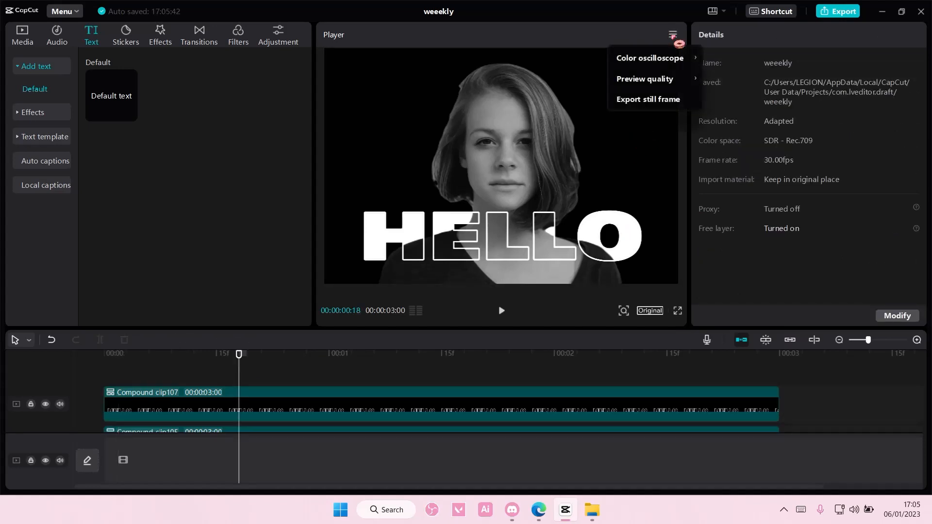
click(679, 100)
double_click(597, 190)
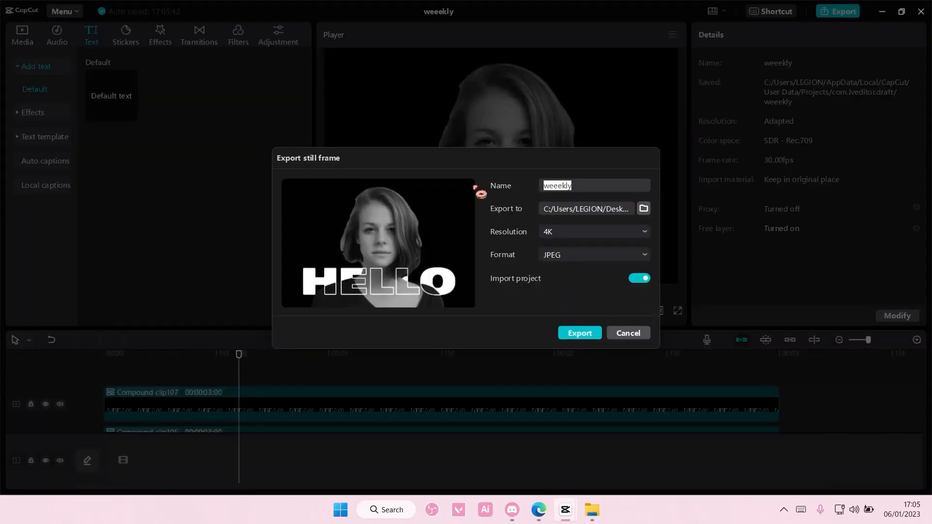
text(hellooo)
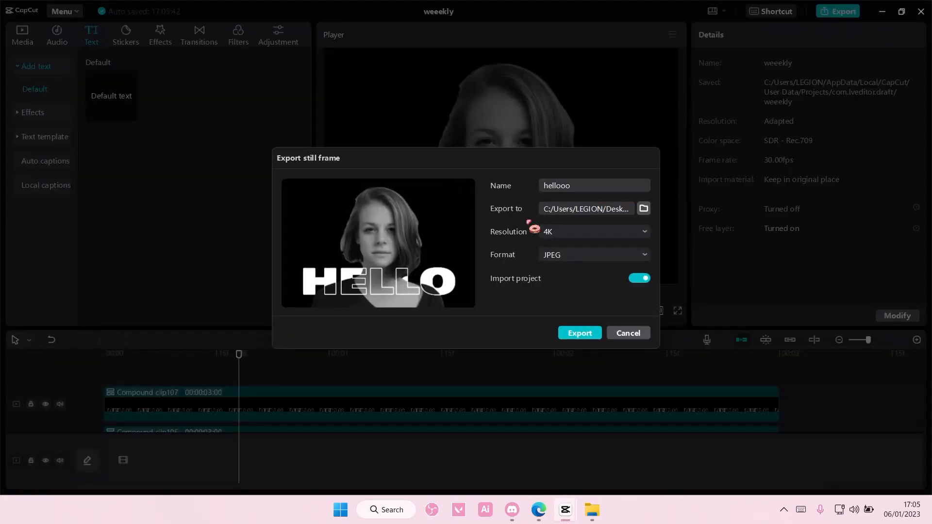
click(580, 257)
click(579, 257)
click(578, 259)
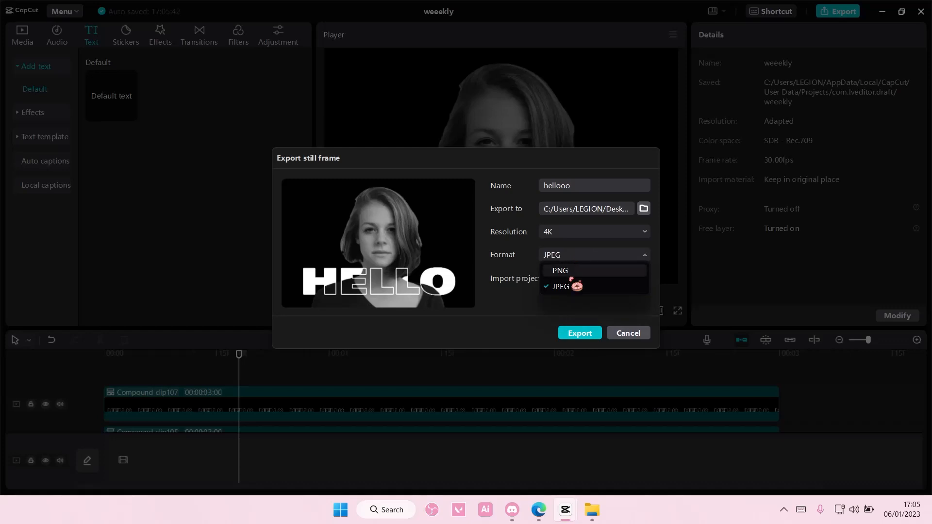
click(645, 209)
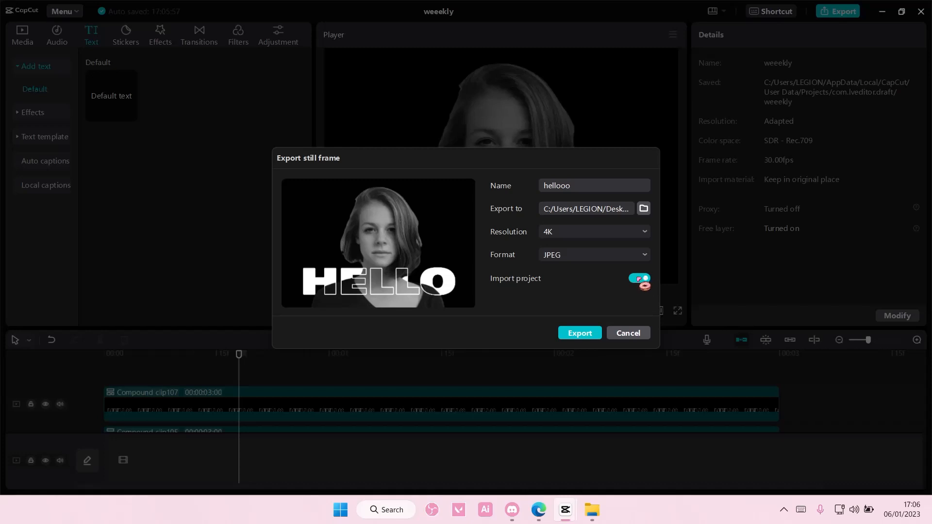
click(595, 334)
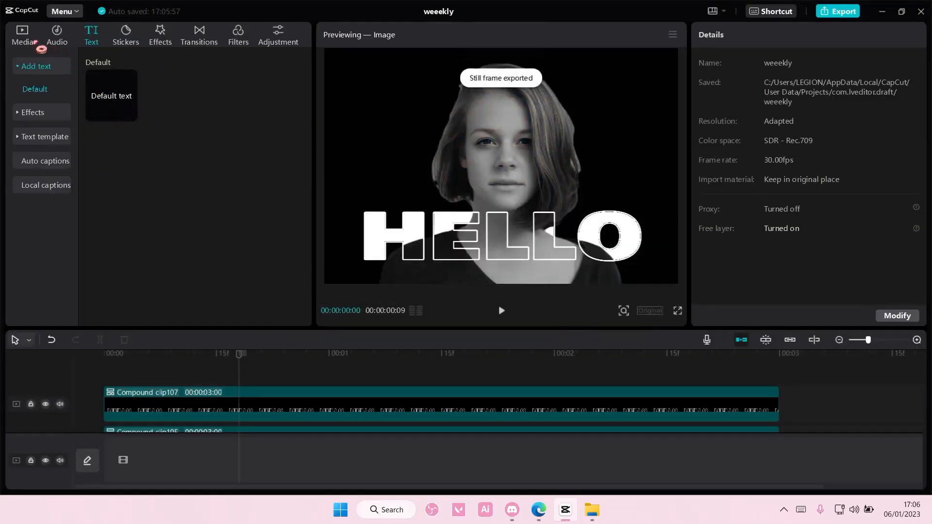
Add hellooo.jpg from the local media to the main track and delete the text and portrait layers above it.
click(29, 36)
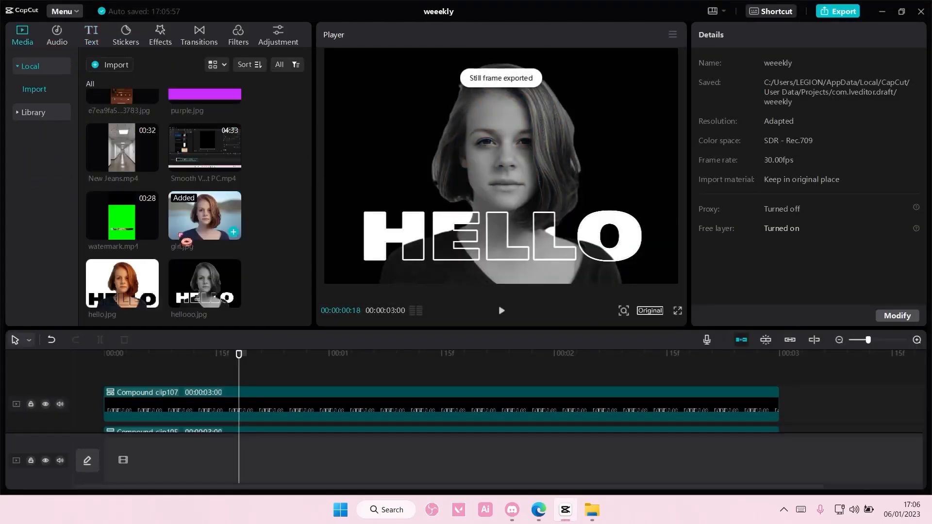
click(233, 300)
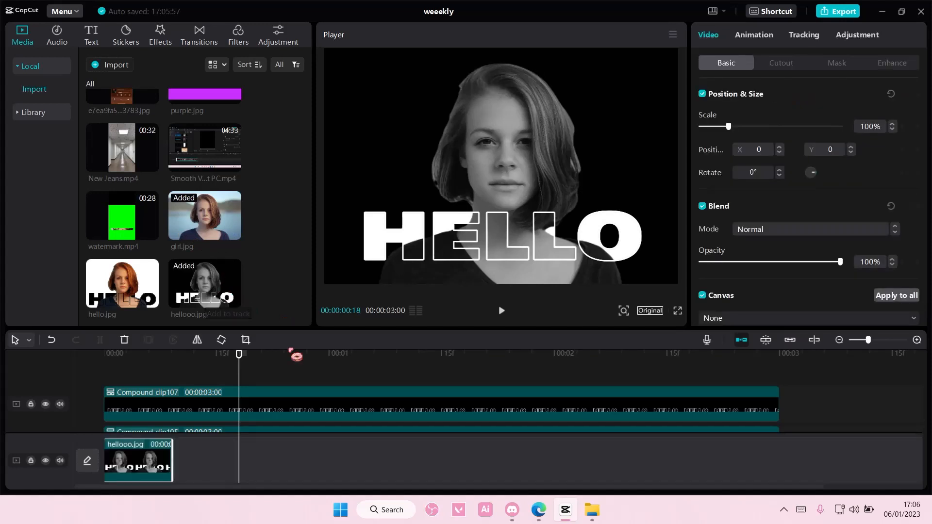
drag(306, 376, 342, 485)
key(Delete)
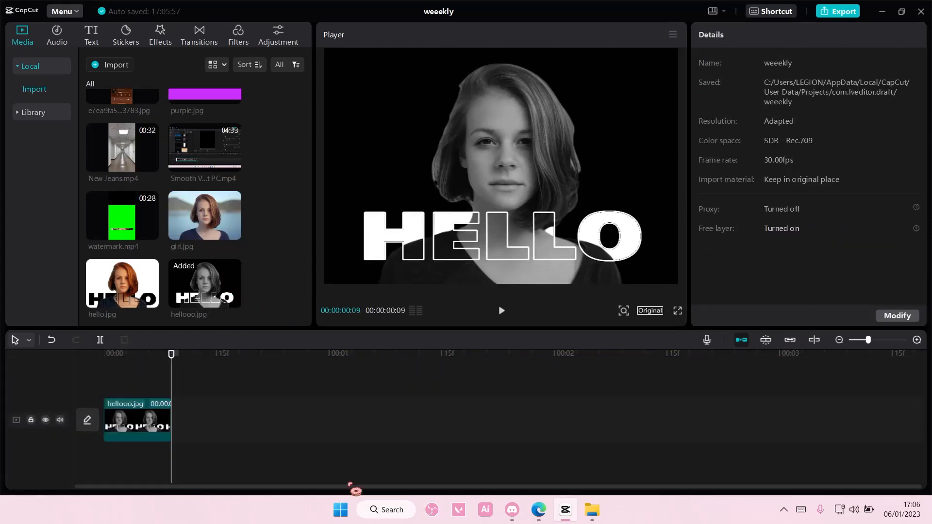
Scrub through the hellooo.jpg clip, and undo both the layer deletion and the addition of the still.
drag(172, 379, 100, 380)
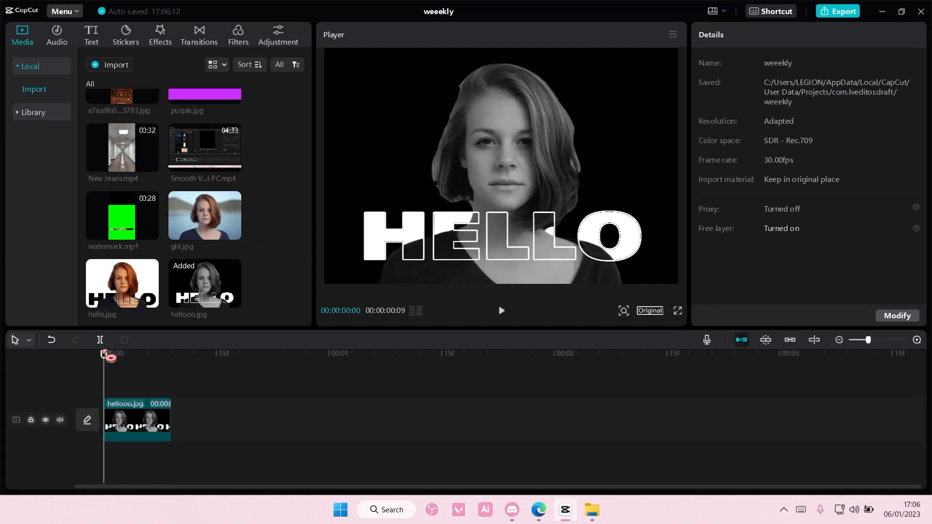
drag(104, 362, 127, 370)
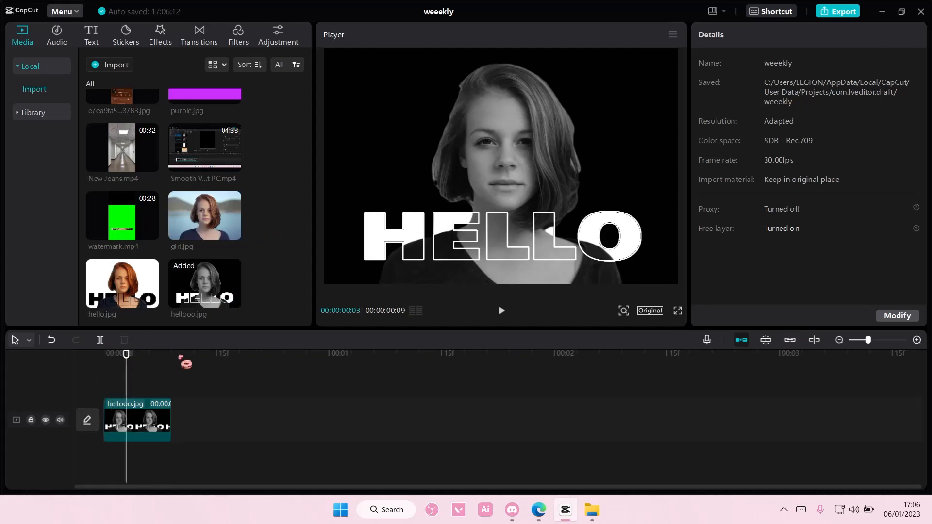
key(ctrl+z)
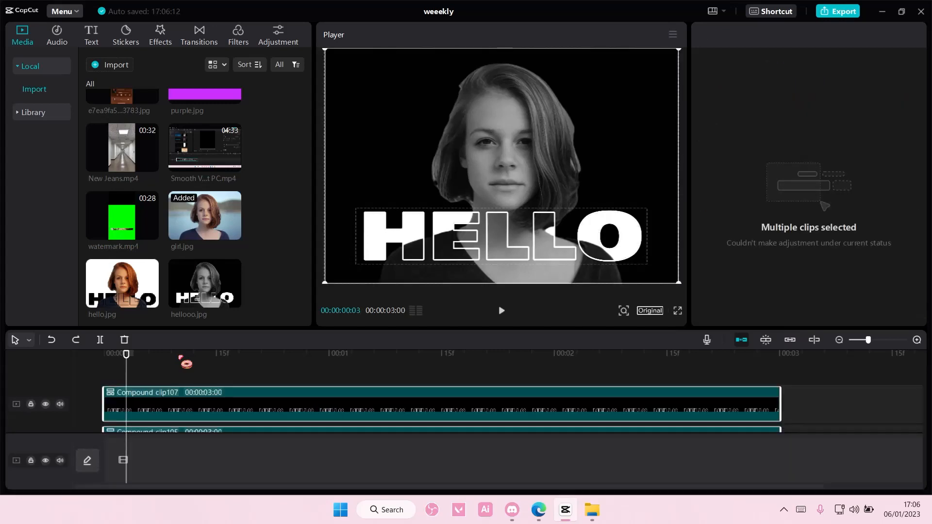
click(232, 377)
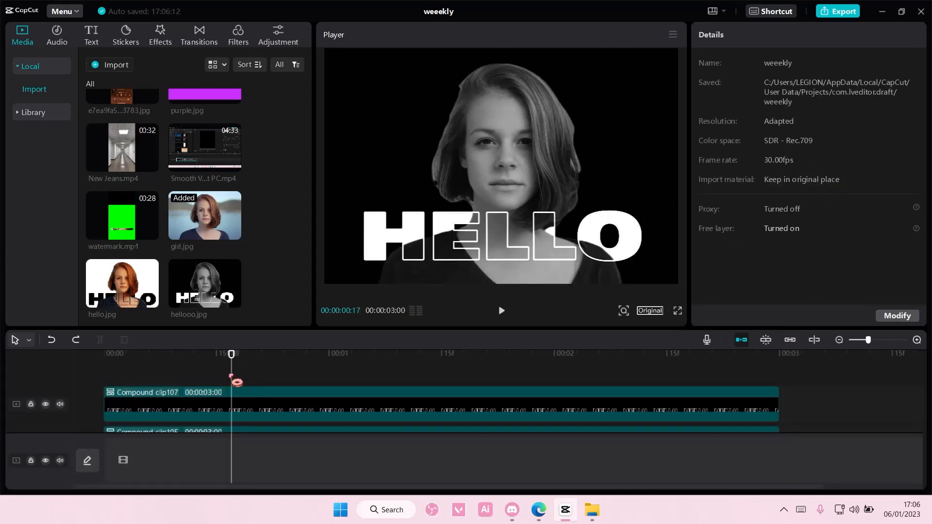